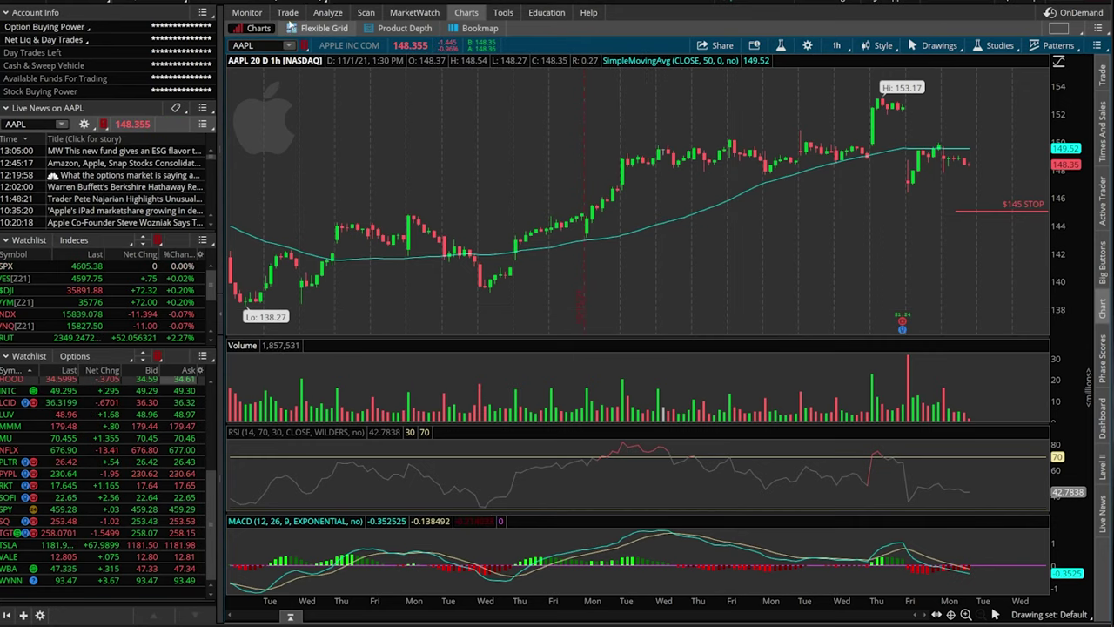
- From the 17 DEC 21 AAPL chain, stage a buy of one 150 call at 3.75 limit
{"action": "left_click", "coordinate": [287, 12]}
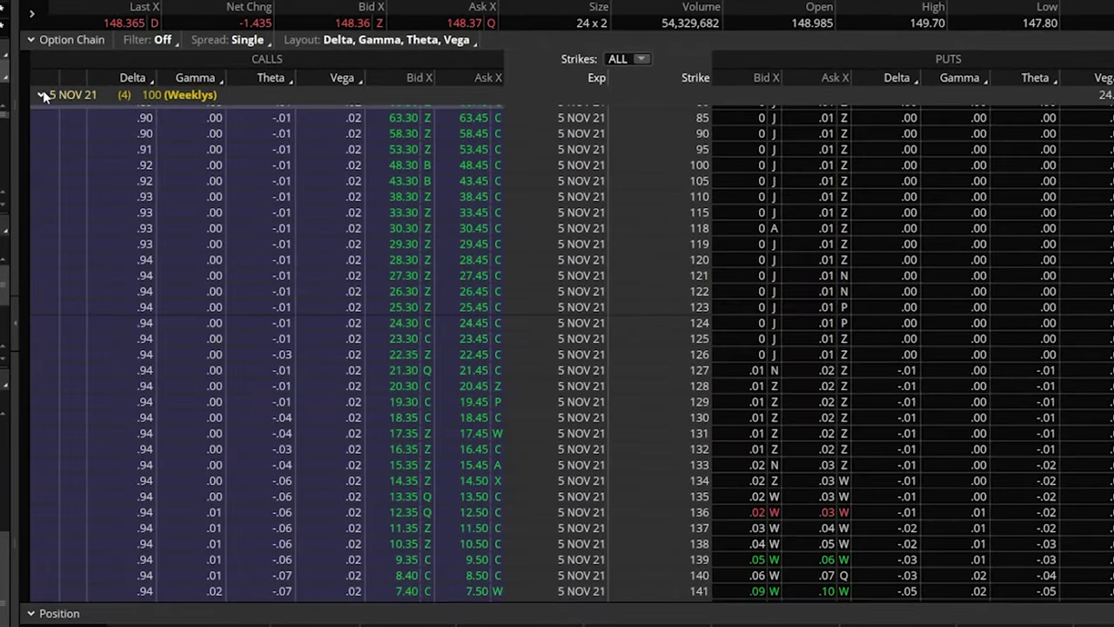
{"action": "left_click", "coordinate": [241, 139]}
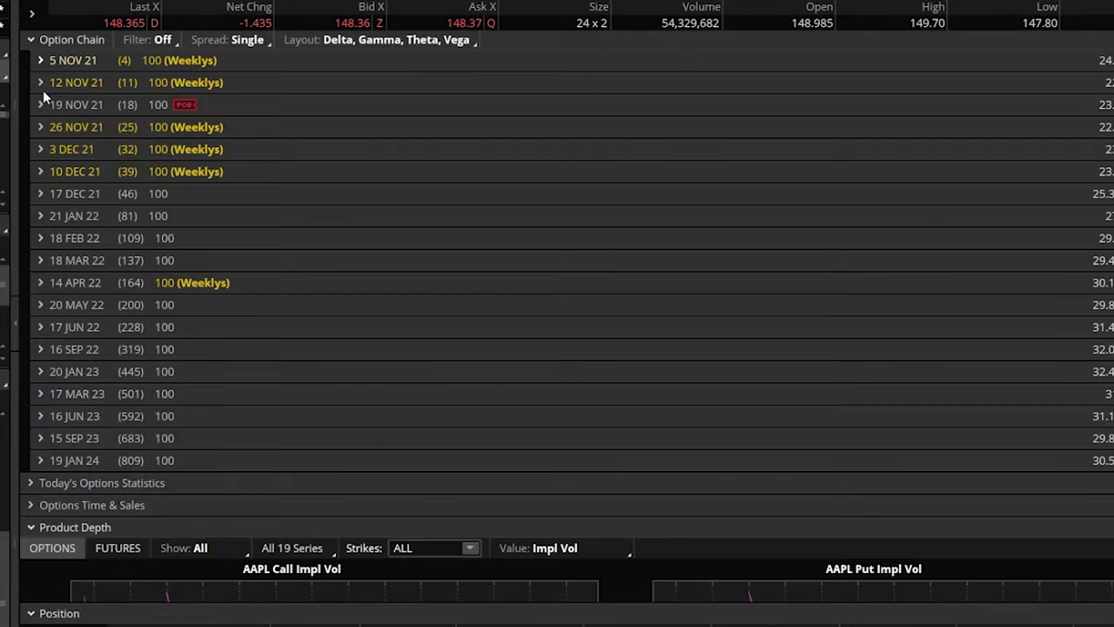
{"action": "left_click", "coordinate": [45, 193]}
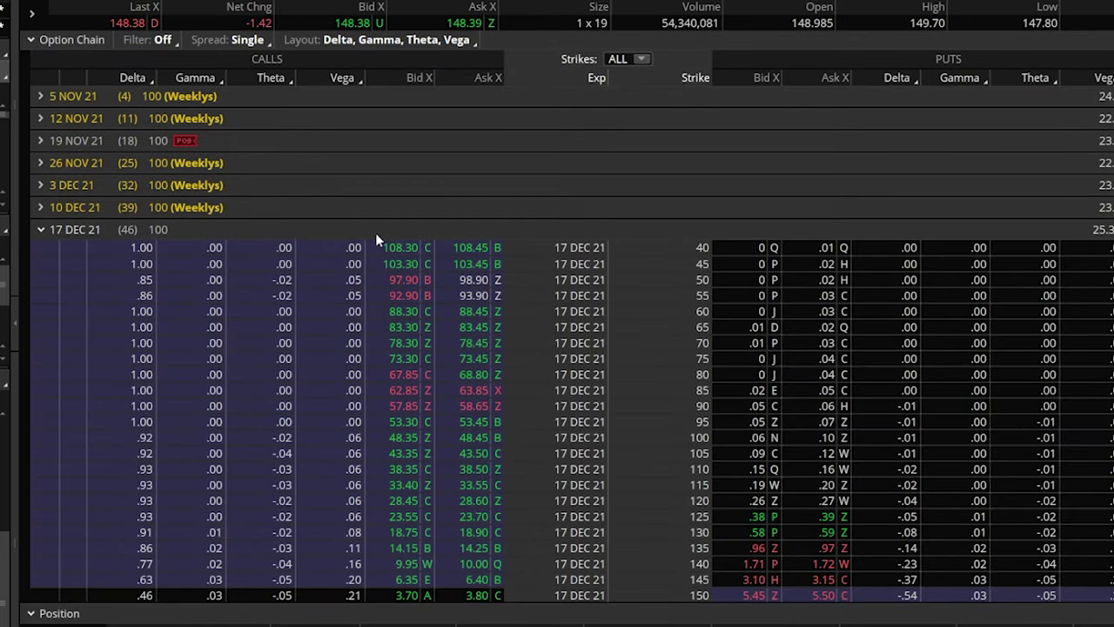
{"action": "scroll", "coordinate": [376, 235], "scroll_direction": "down", "scroll_amount": 1}
{"action": "scroll", "coordinate": [375, 236], "scroll_direction": "down", "scroll_amount": 3}
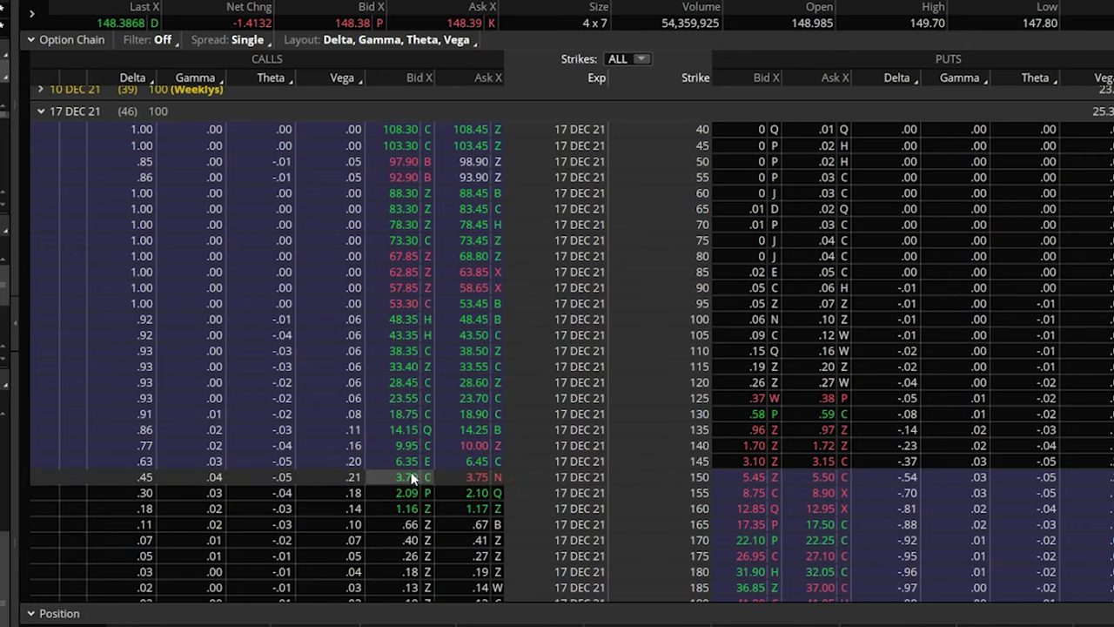
{"action": "left_click", "coordinate": [476, 479]}
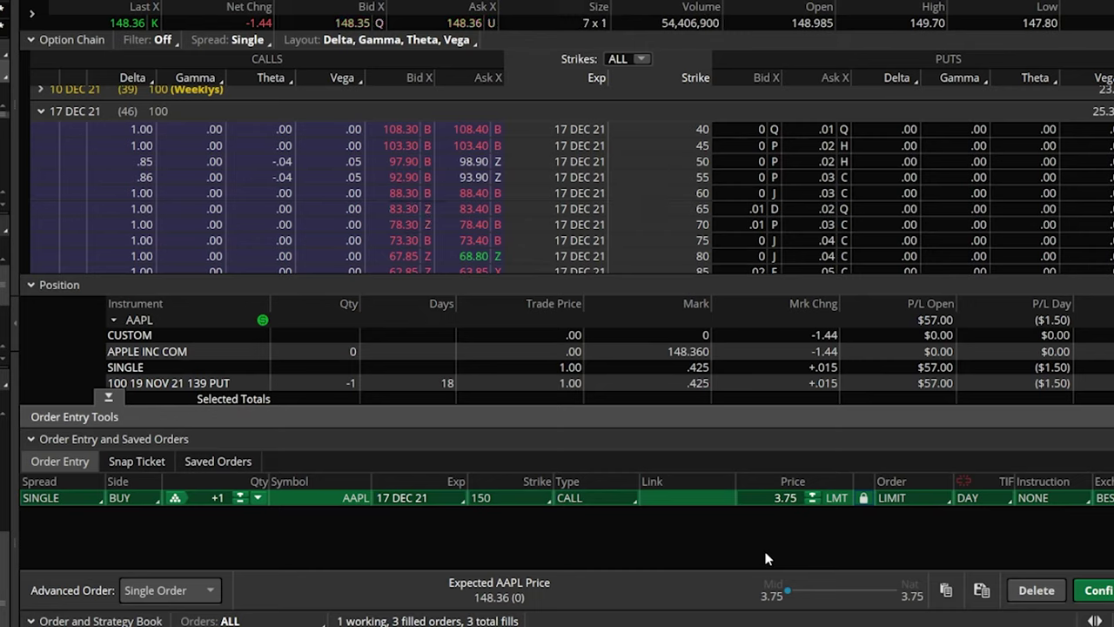
- Set the AAPL 150 call buy order's advanced order type to 1st trgs Seq
{"action": "left_click", "coordinate": [154, 594]}
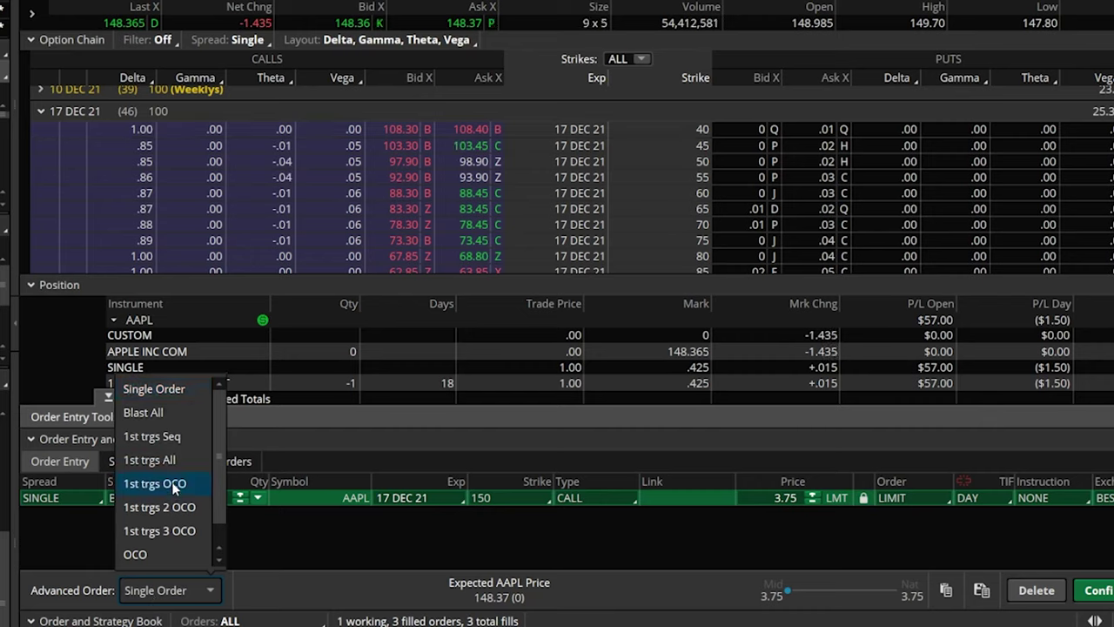
{"action": "left_click", "coordinate": [169, 436]}
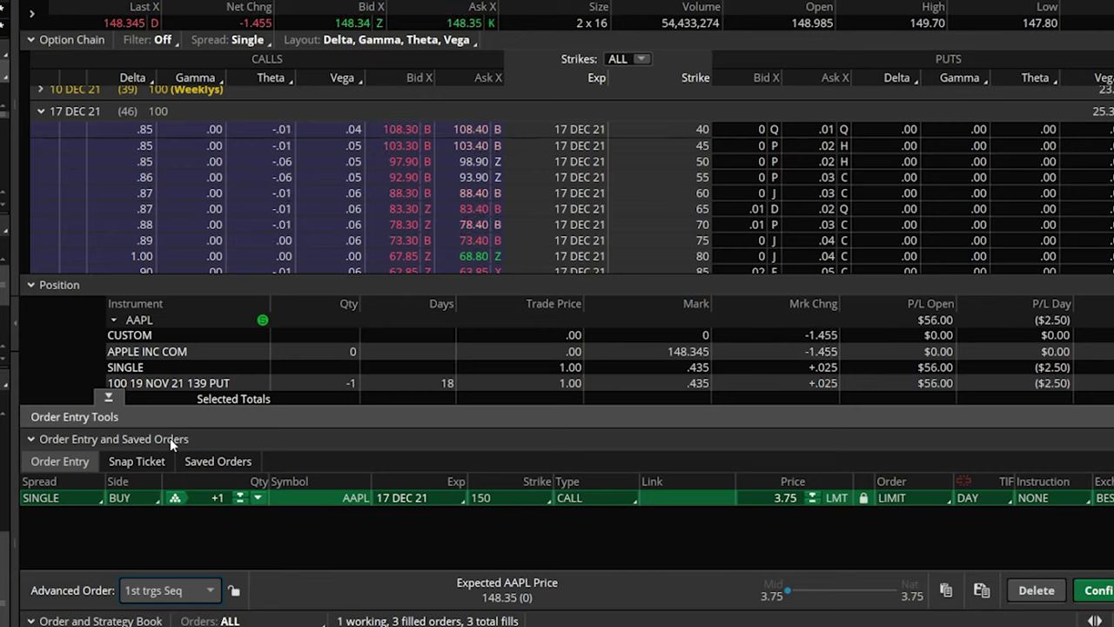
- Add an opposite order selling 1 AAPL 17 DEC 21 150 call at 3.75 limit
{"action": "right_click", "coordinate": [365, 499]}
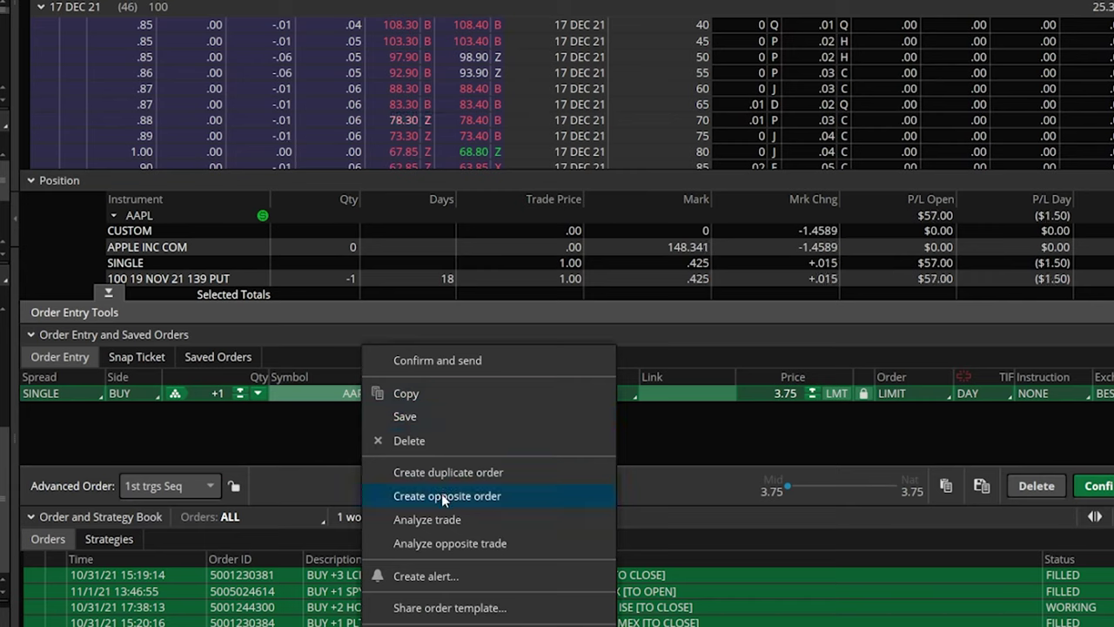
{"action": "left_click", "coordinate": [443, 495]}
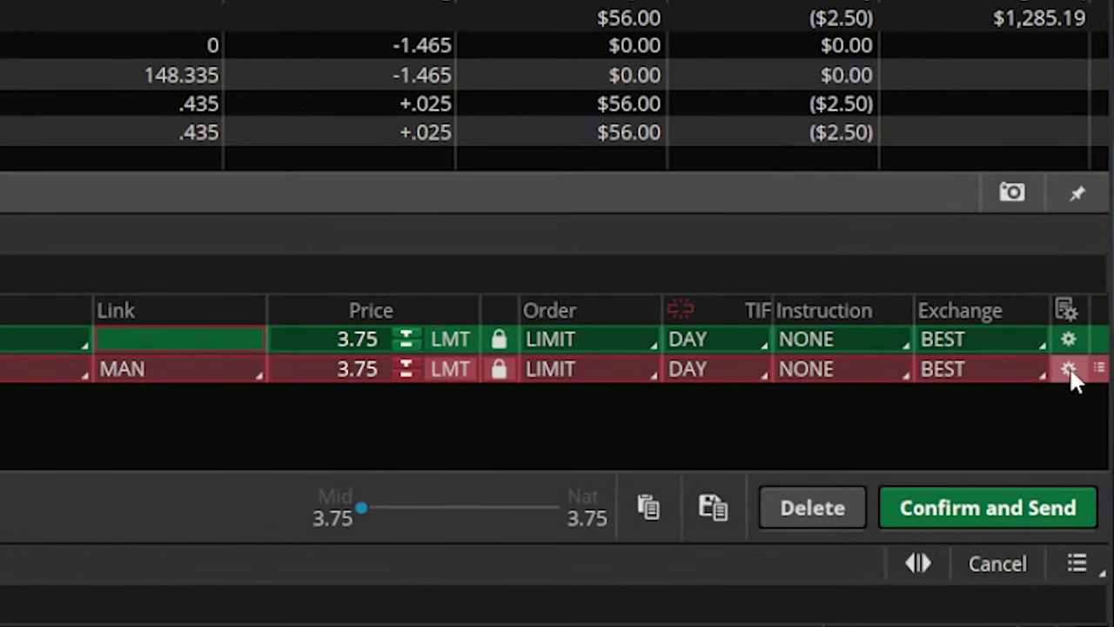
- Open the sell leg's Order Rules and add a submit condition with symbol AAPL
{"action": "left_click", "coordinate": [1071, 369]}
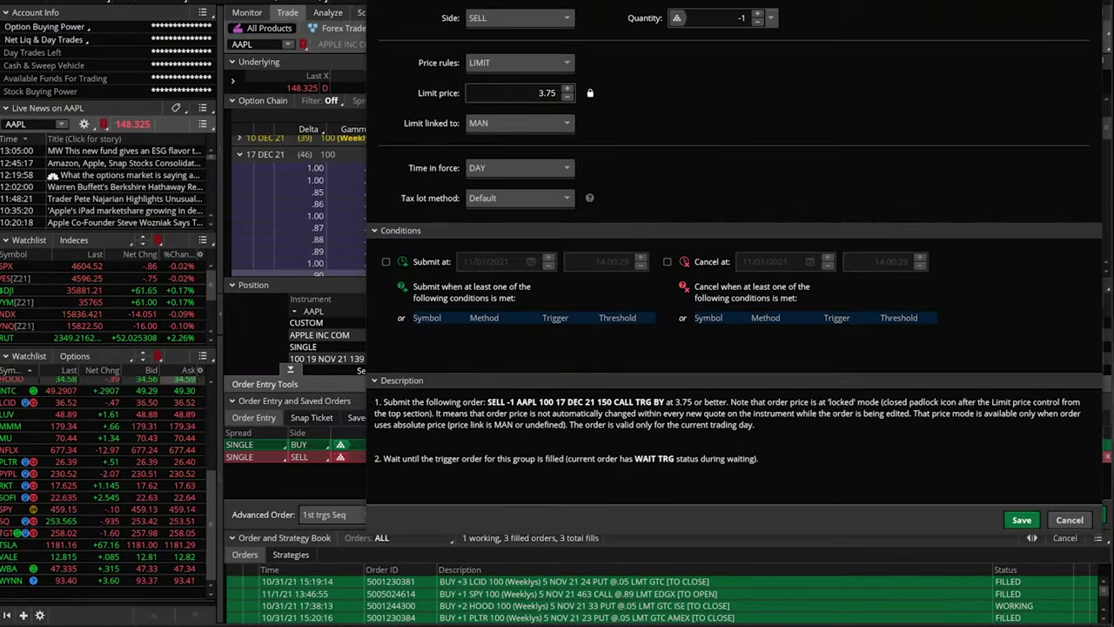
{"action": "left_click_drag", "start_coordinate": [940, 1], "coordinate": [809, 46]}
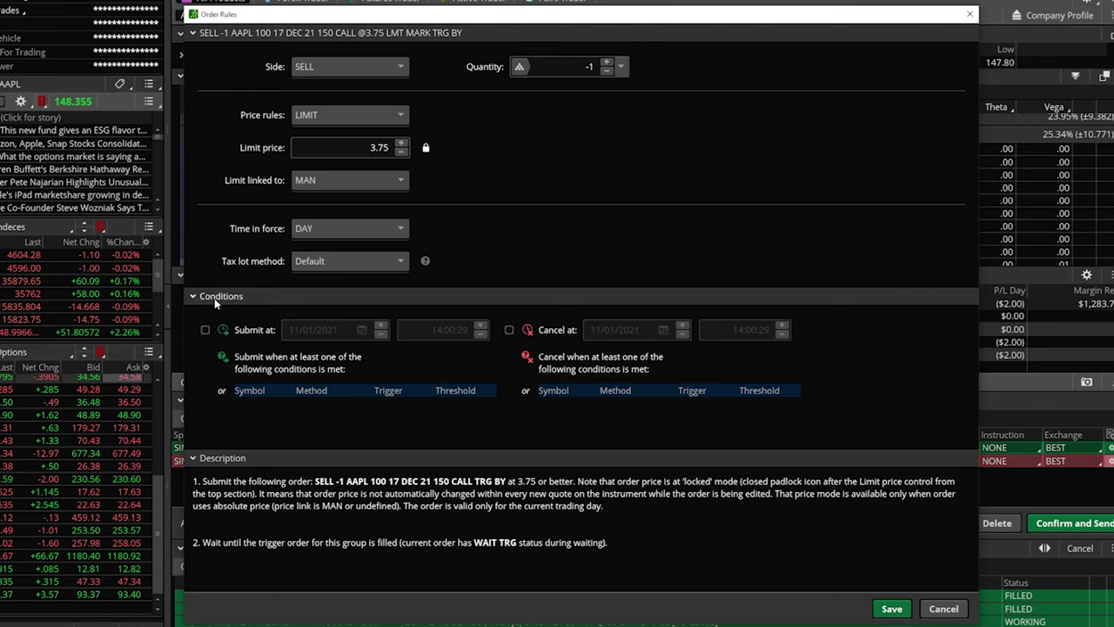
{"action": "left_click", "coordinate": [246, 390]}
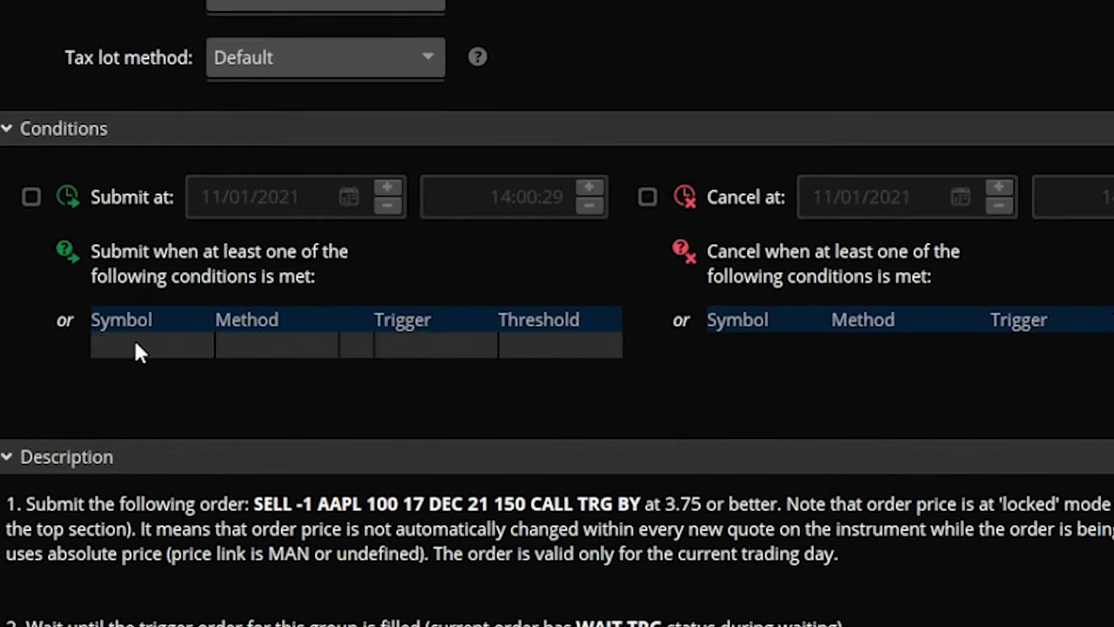
{"action": "left_click", "coordinate": [257, 403]}
{"action": "type", "text": "AAPL"}
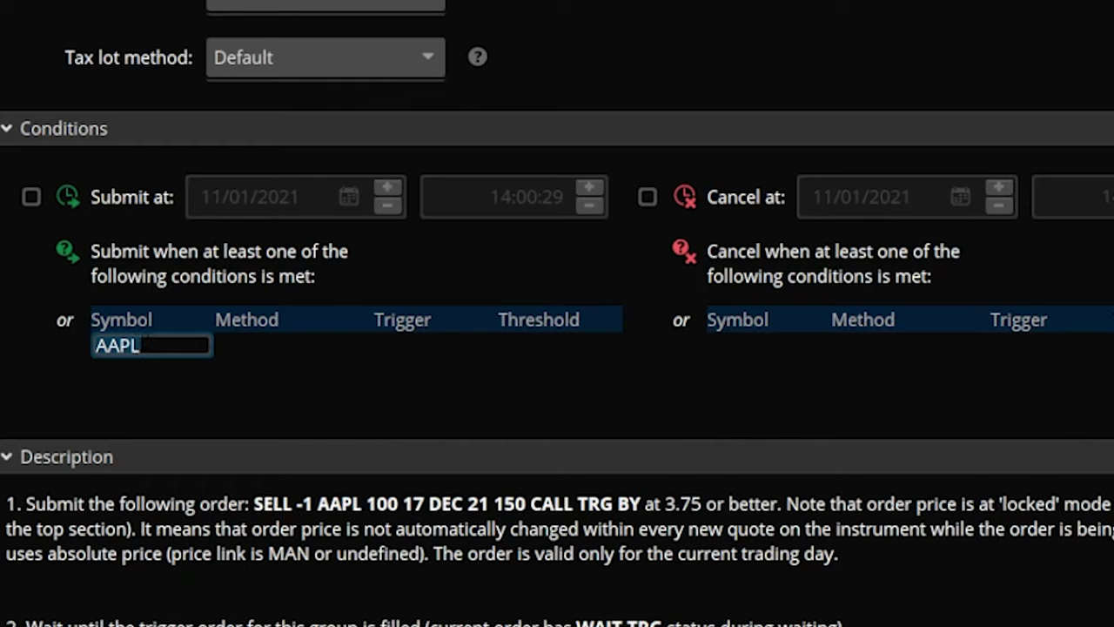
- Make the submit condition trigger on AAPL MARK at or below 145
{"action": "left_click", "coordinate": [274, 348]}
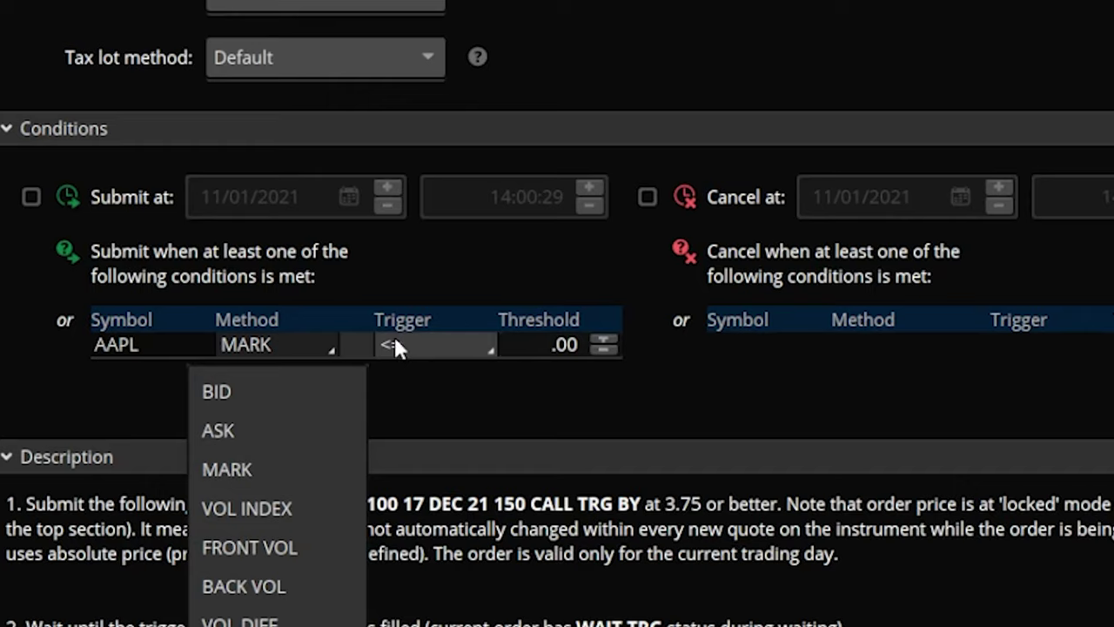
{"action": "left_click", "coordinate": [451, 353]}
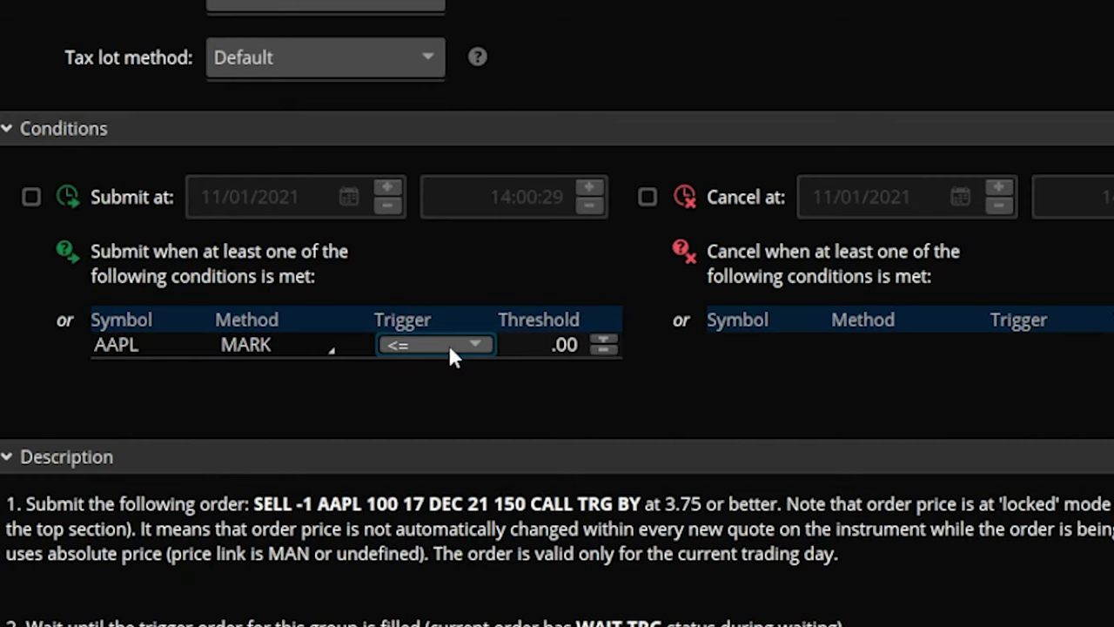
{"action": "left_click", "coordinate": [517, 344]}
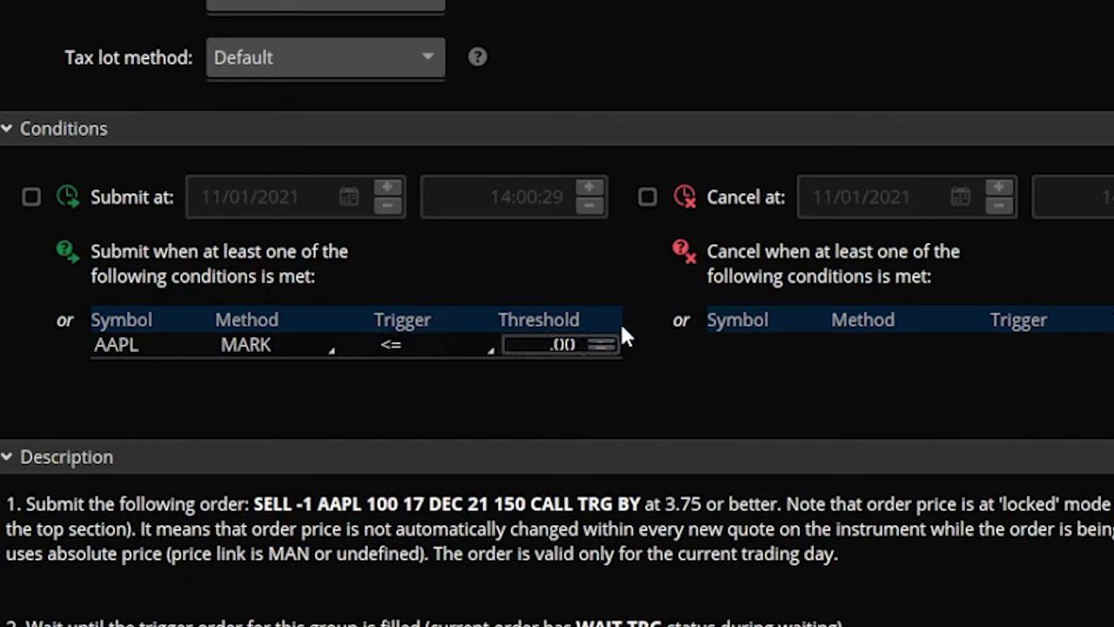
{"action": "left_click_drag", "start_coordinate": [541, 344], "coordinate": [605, 346]}
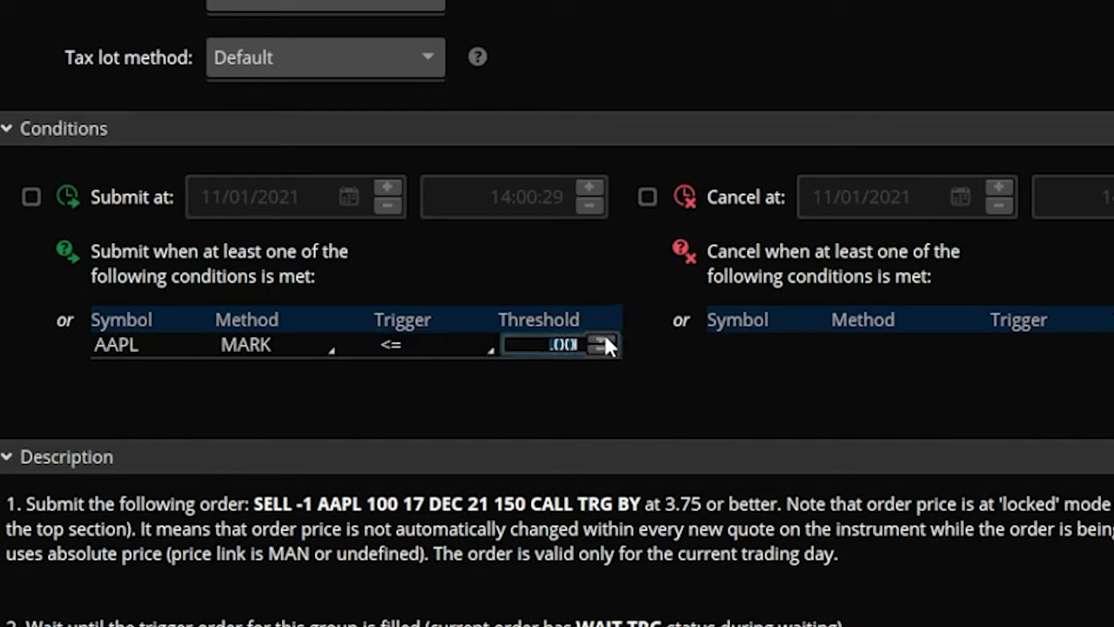
{"action": "type", "text": "145"}
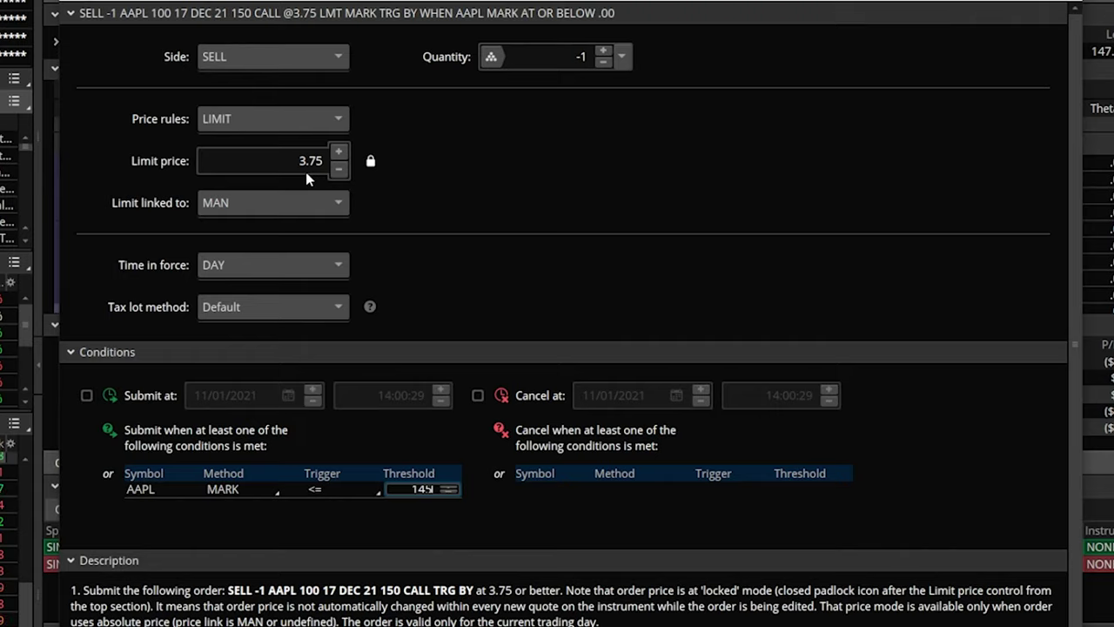
- Switch the sell leg's price rule to MARKET and back to LIMIT, with limit 3.70
{"action": "left_click", "coordinate": [240, 118]}
{"action": "left_click", "coordinate": [255, 154]}
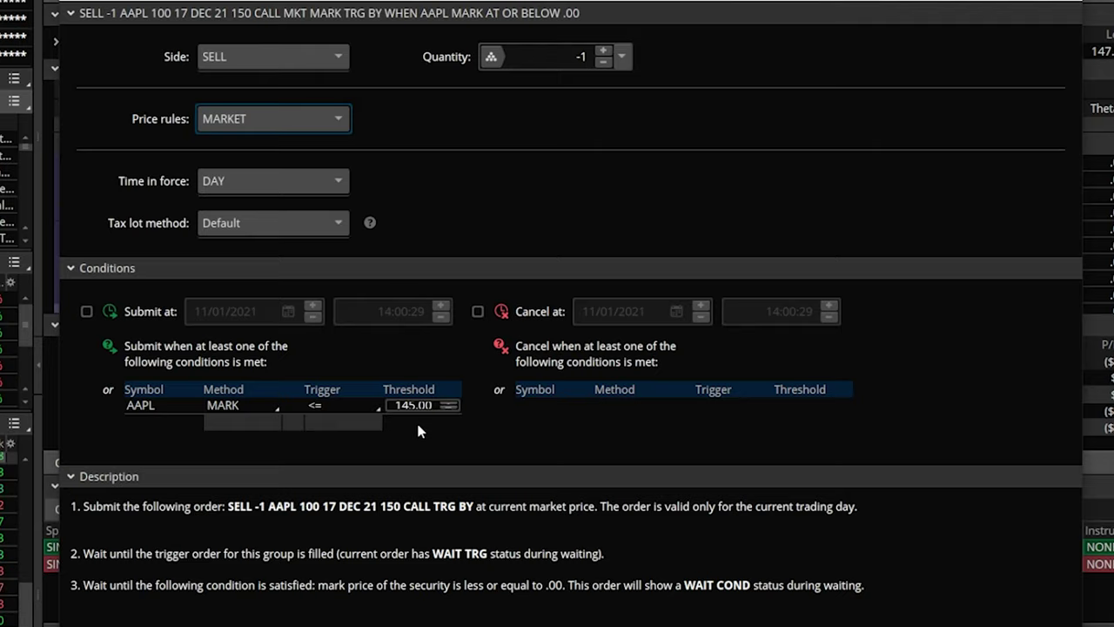
{"action": "left_click", "coordinate": [257, 127]}
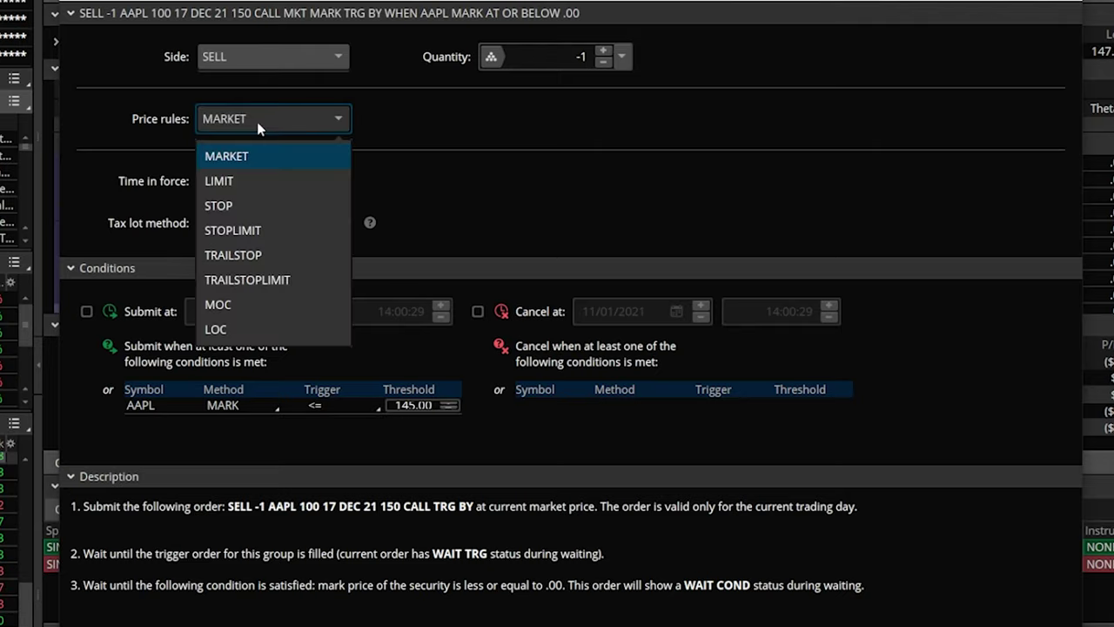
{"action": "left_click", "coordinate": [258, 178]}
{"action": "scroll", "coordinate": [261, 163], "scroll_direction": "down", "scroll_amount": 1}
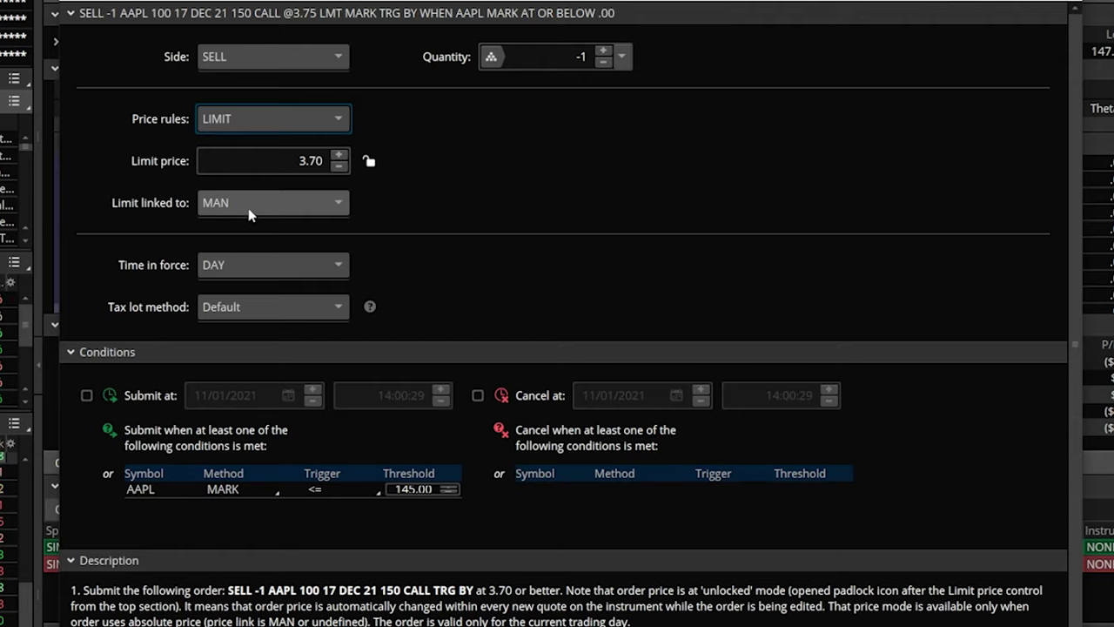
- Link the sell leg's limit price to MARK with a -.05 offset
{"action": "left_click", "coordinate": [251, 212]}
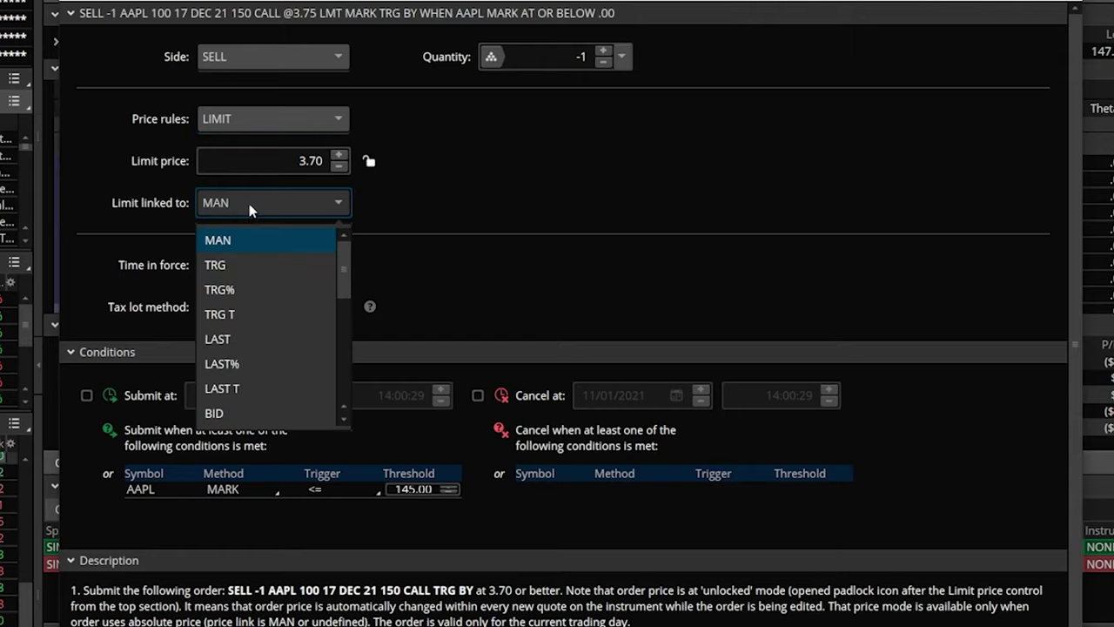
{"action": "scroll", "coordinate": [264, 289], "scroll_direction": "down", "scroll_amount": 5}
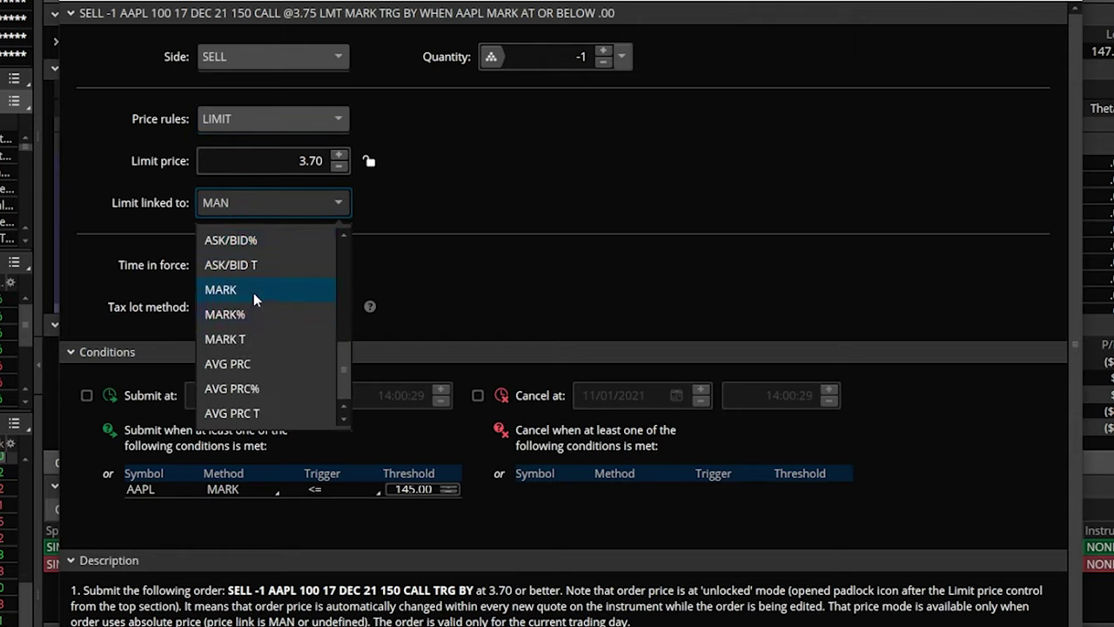
{"action": "left_click", "coordinate": [252, 291]}
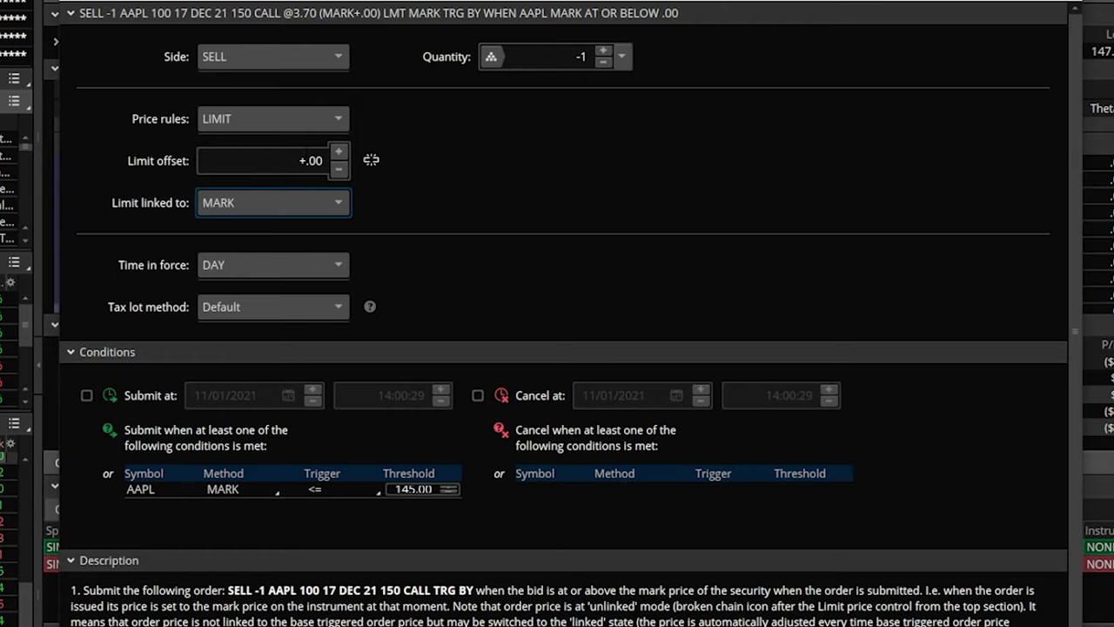
{"action": "key", "text": "shift+Tab"}
{"action": "key", "text": "BackSpace"}
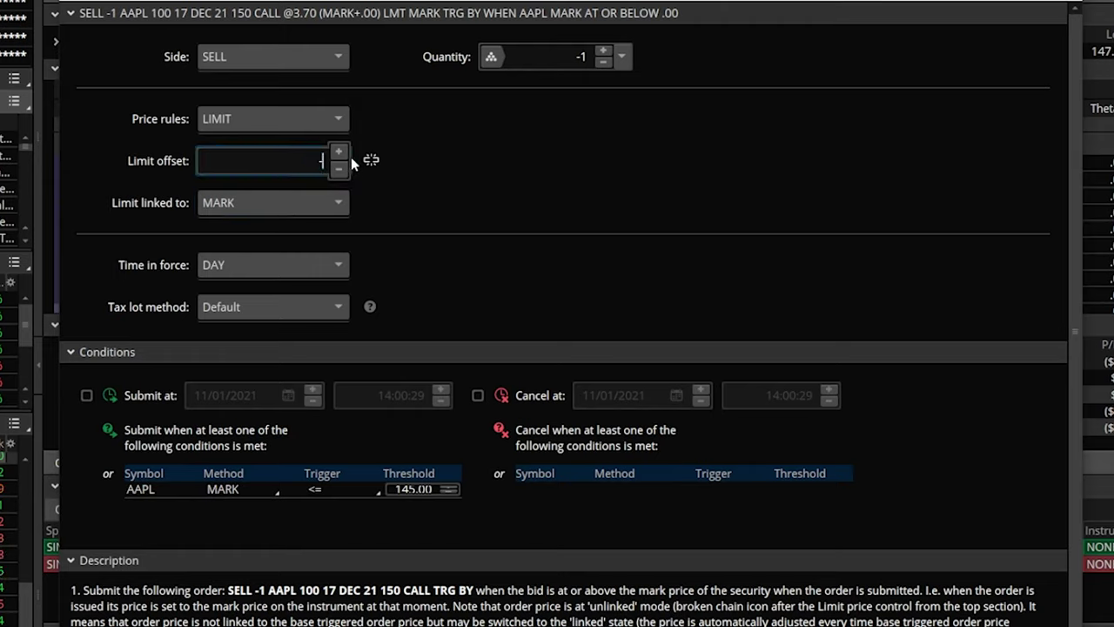
{"action": "type", "text": "-.05"}
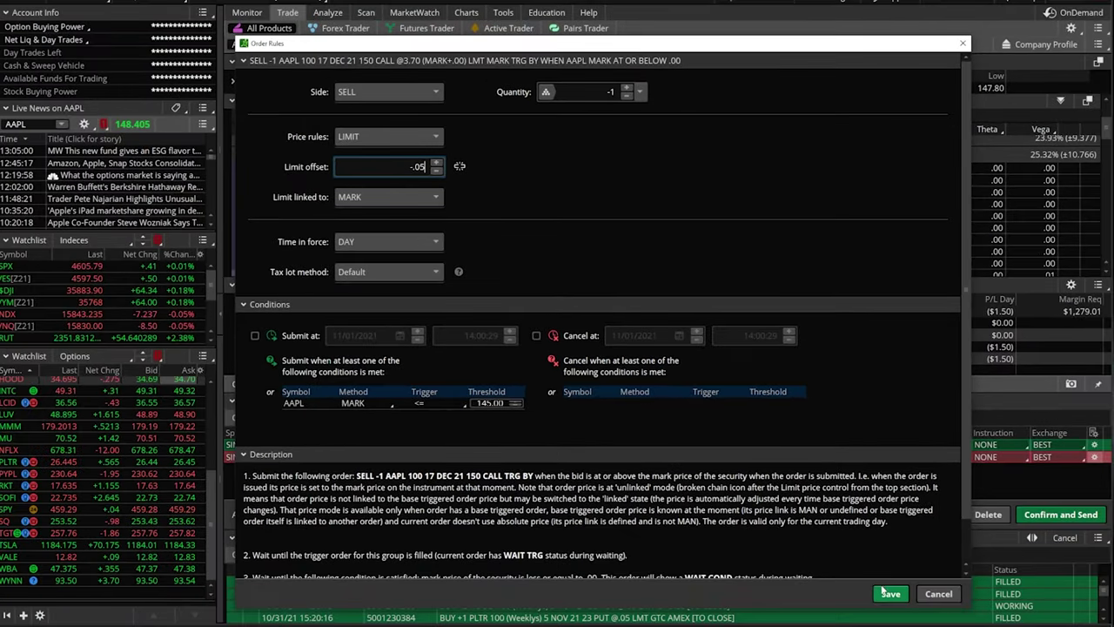
- Save the order rules and bring up the confirmation for both AAPL orders
{"action": "left_click", "coordinate": [890, 592]}
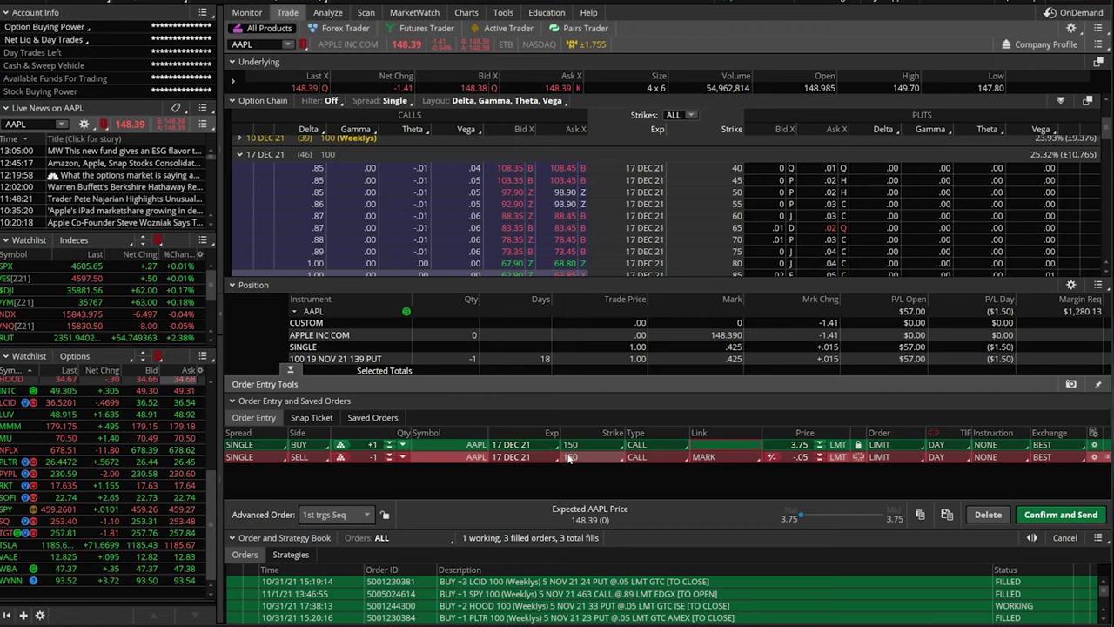
{"action": "left_click", "coordinate": [1060, 514]}
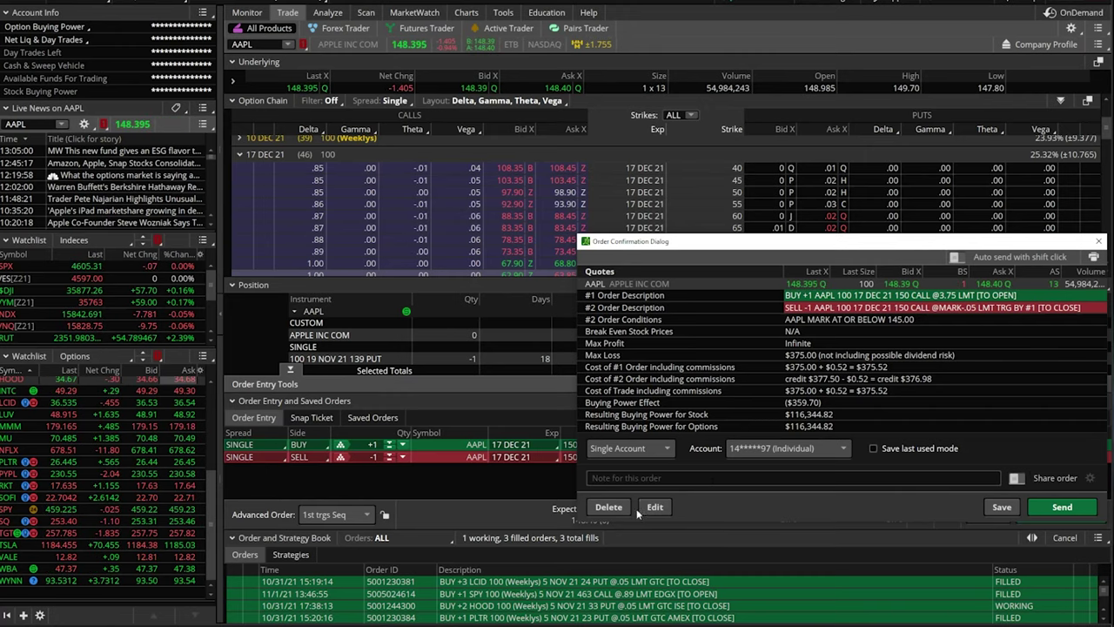
- Delete the AAPL orders without sending and go to Activity and Positions
{"action": "left_click", "coordinate": [614, 508]}
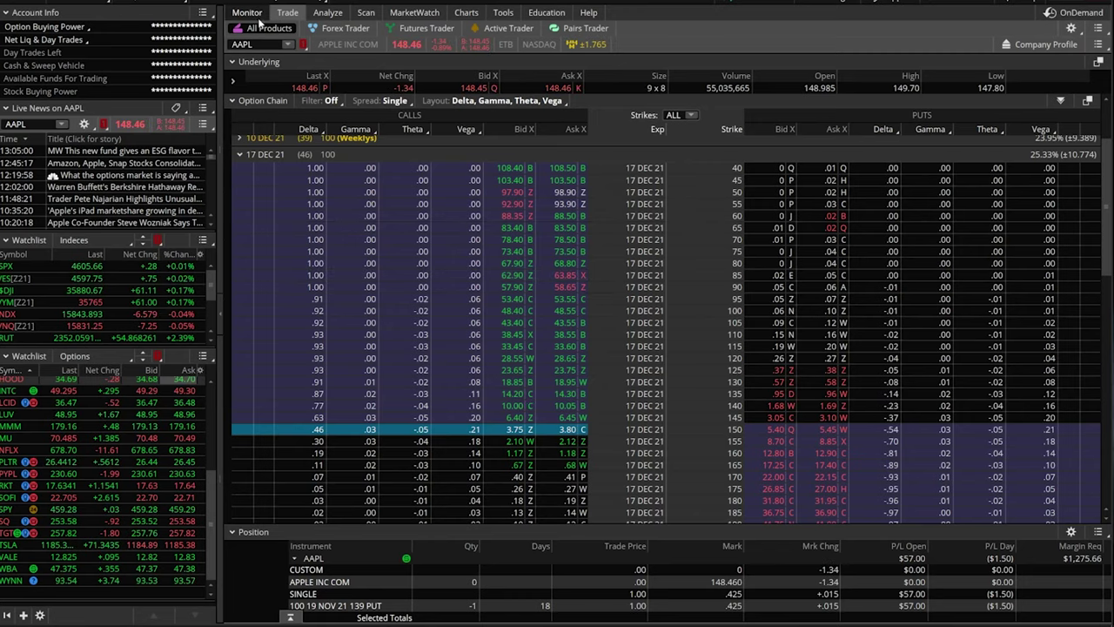
{"action": "left_click", "coordinate": [255, 15]}
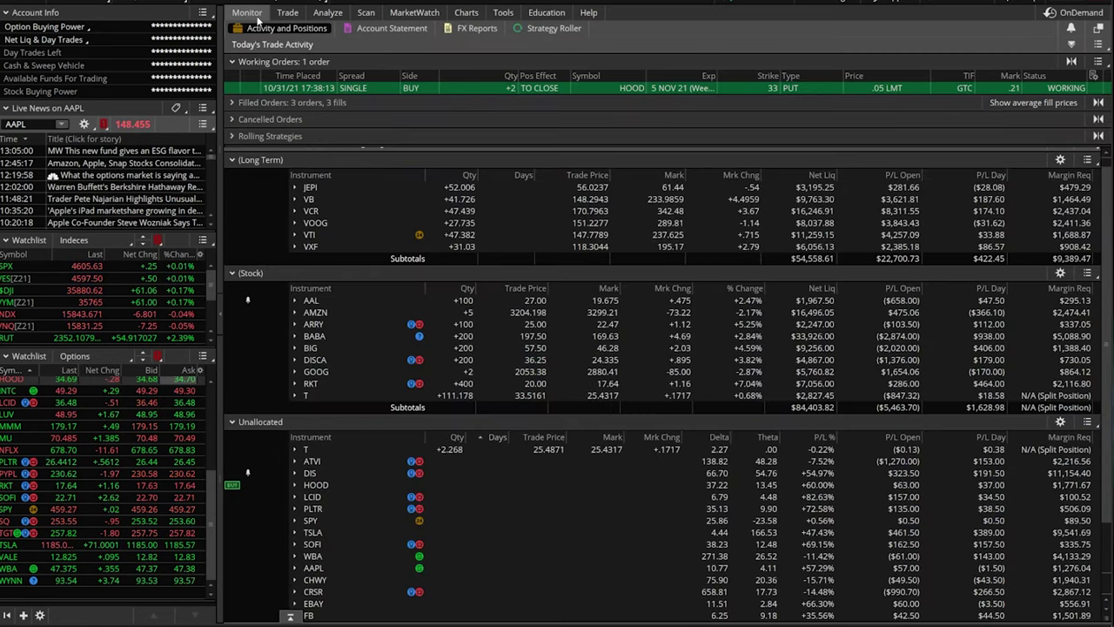
- Expand the Unallocated SPY position to show its +1 5 NOV 21 463 call
{"action": "scroll", "coordinate": [333, 240], "scroll_direction": "down", "scroll_amount": 1}
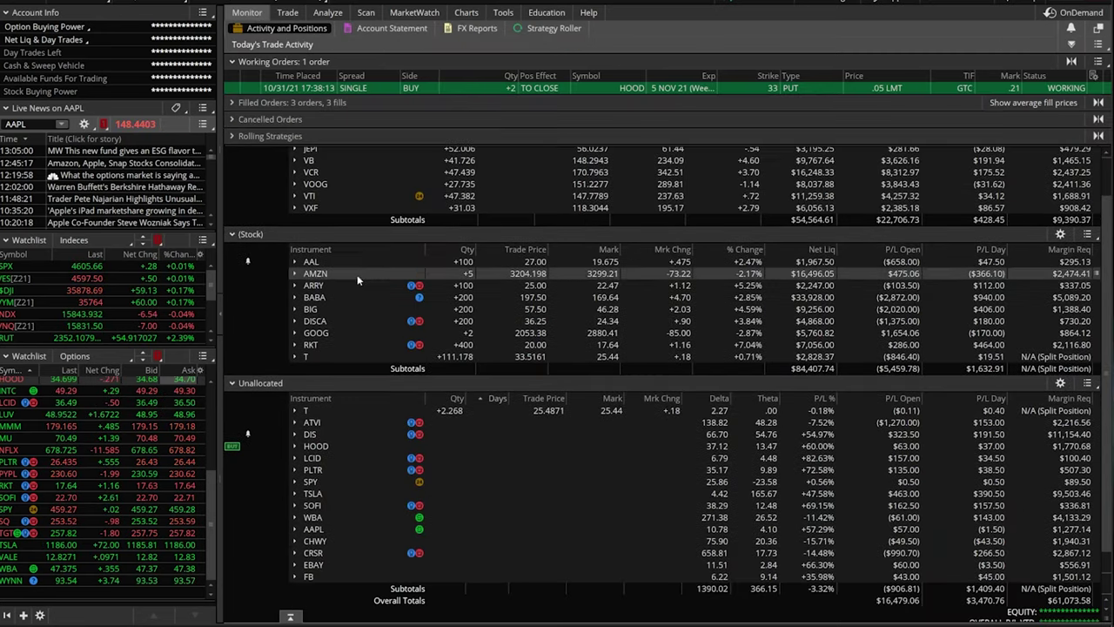
{"action": "left_click", "coordinate": [303, 484]}
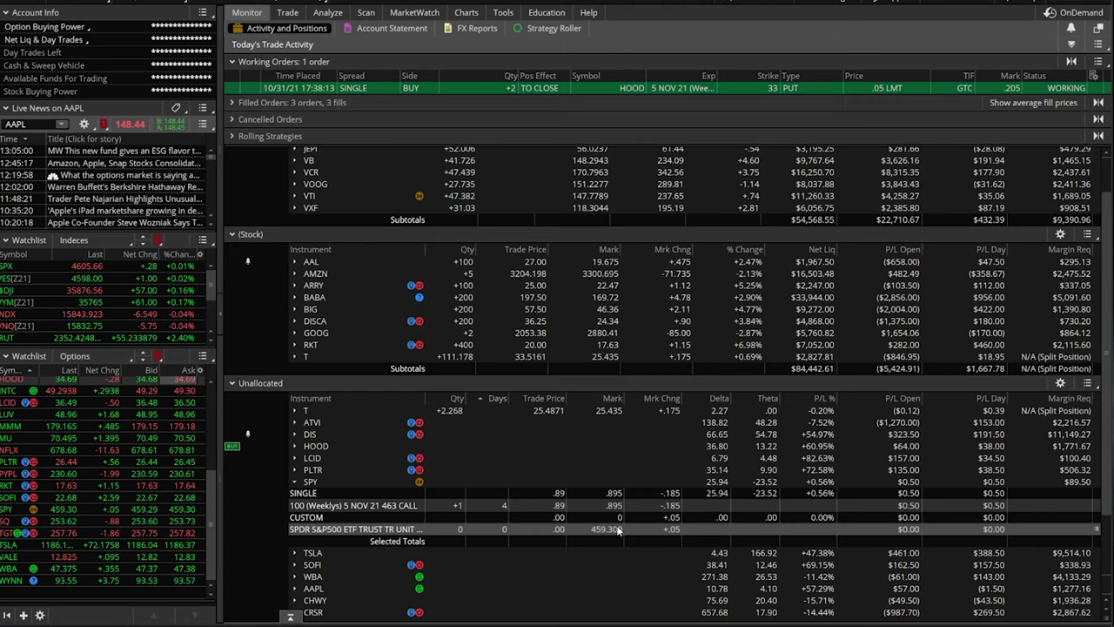
- Create a SELL -1 closing order for the SPY 5 NOV 21 463 call and open its order rules
{"action": "left_click", "coordinate": [413, 506]}
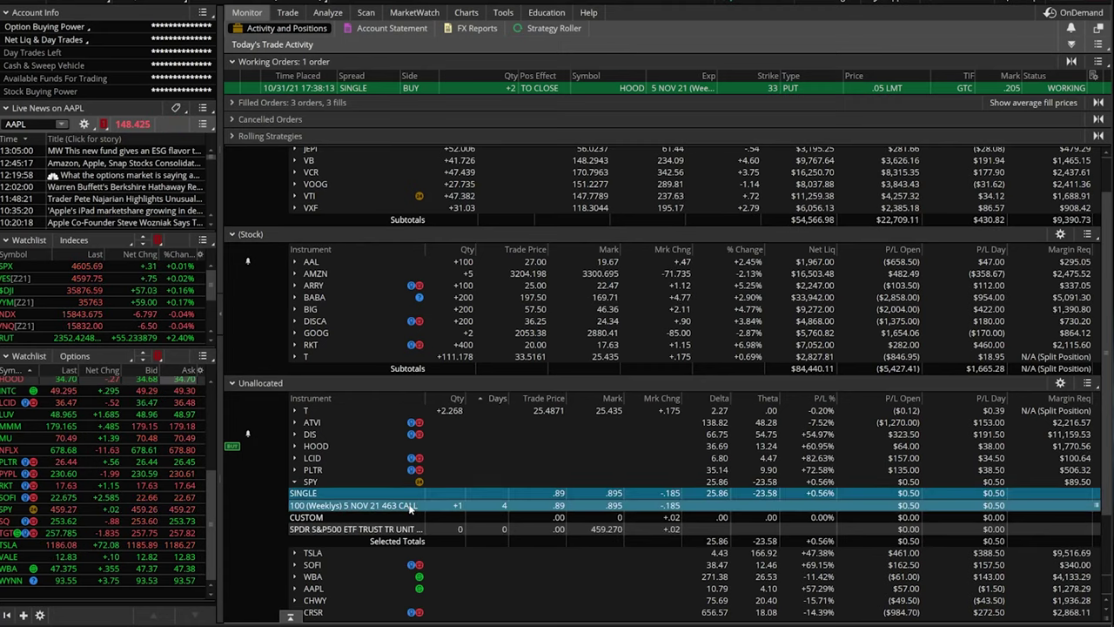
{"action": "right_click", "coordinate": [411, 509]}
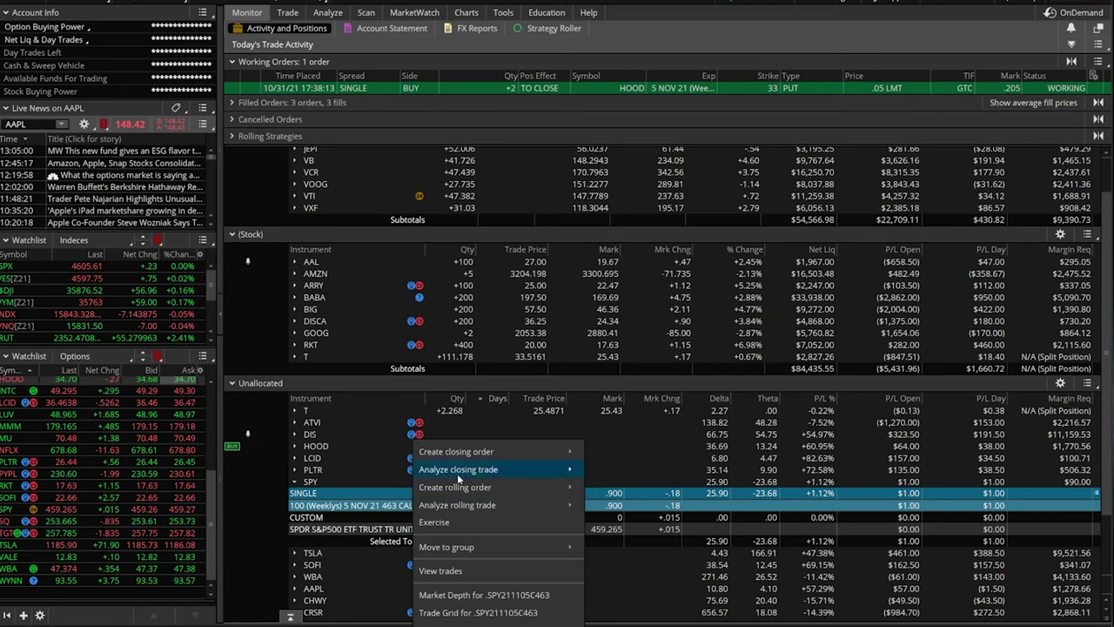
{"action": "mouse_move", "coordinate": [475, 453]}
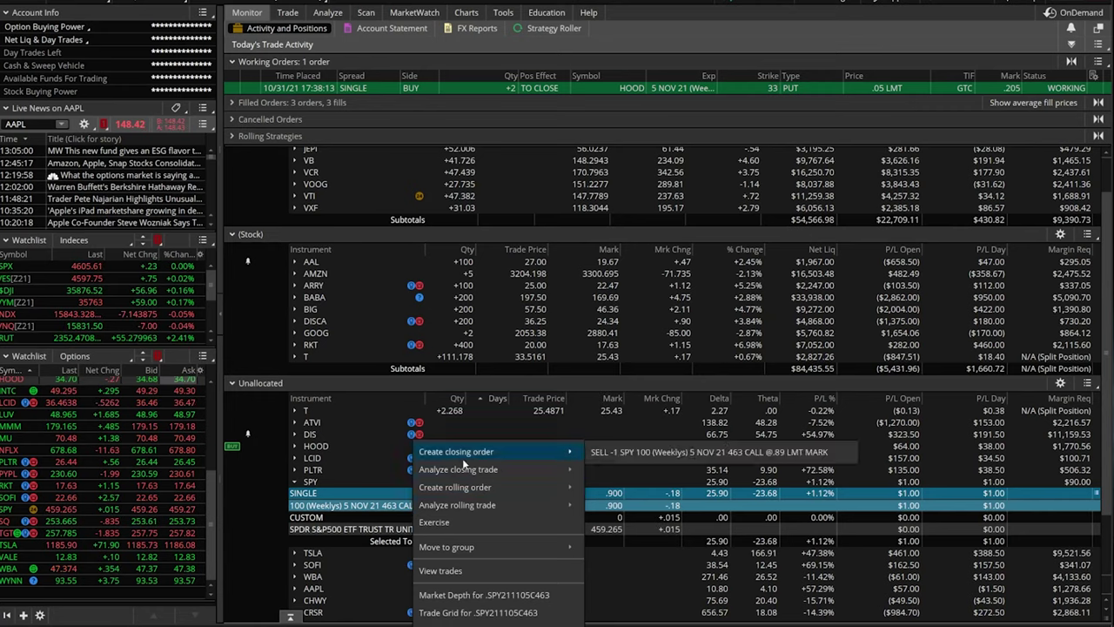
{"action": "left_click", "coordinate": [627, 451]}
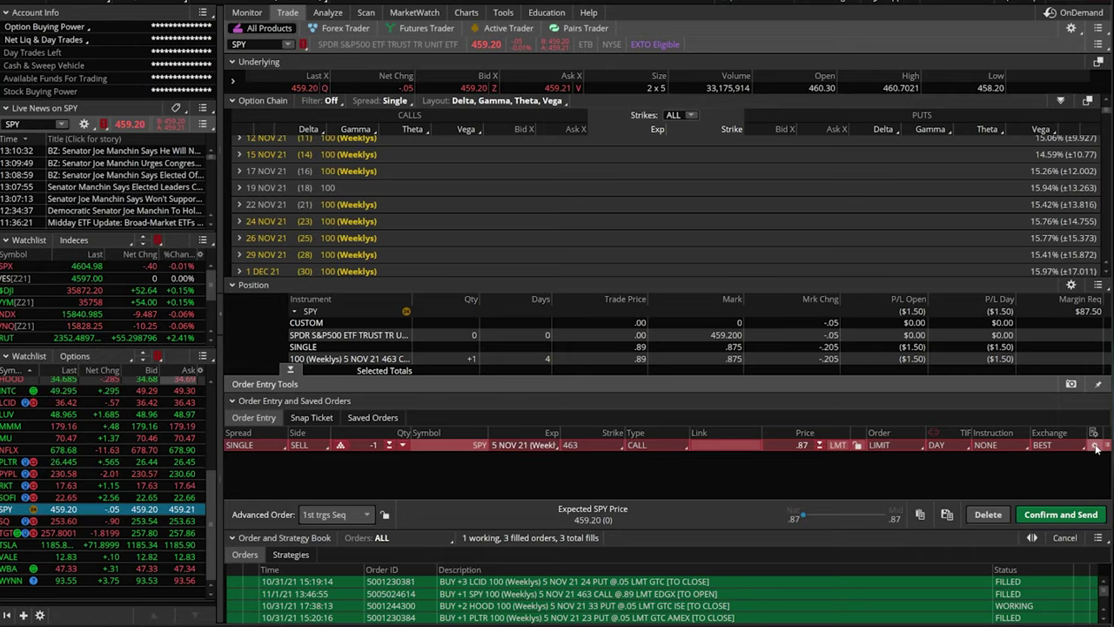
{"action": "left_click", "coordinate": [1095, 446]}
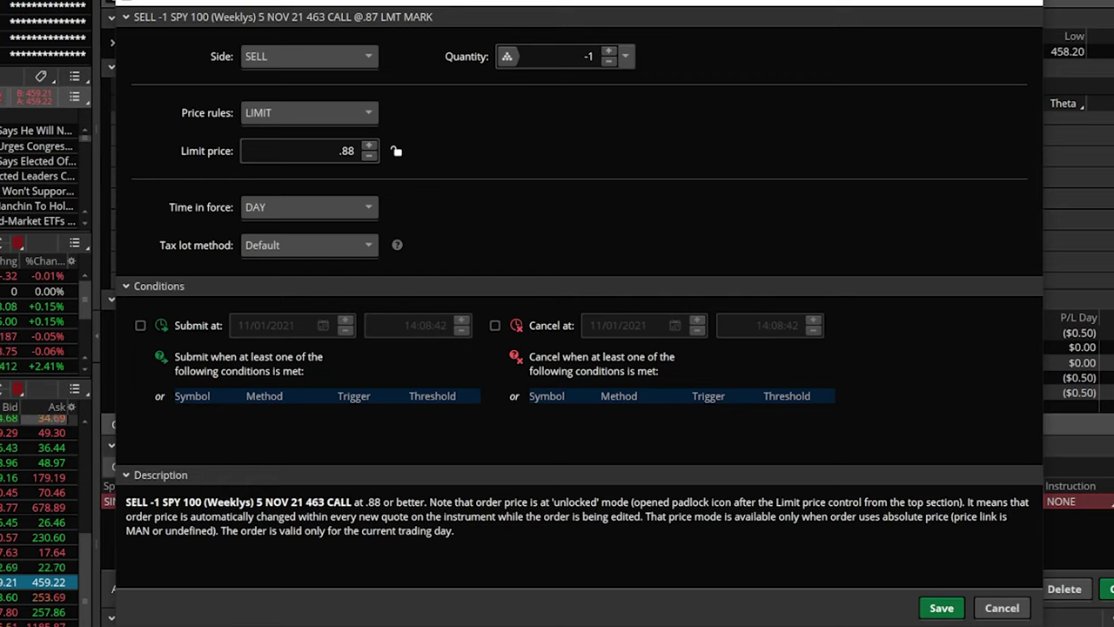
- Add a submit condition for the SPY order: SPY MARK at or below 458
{"action": "left_click", "coordinate": [200, 417]}
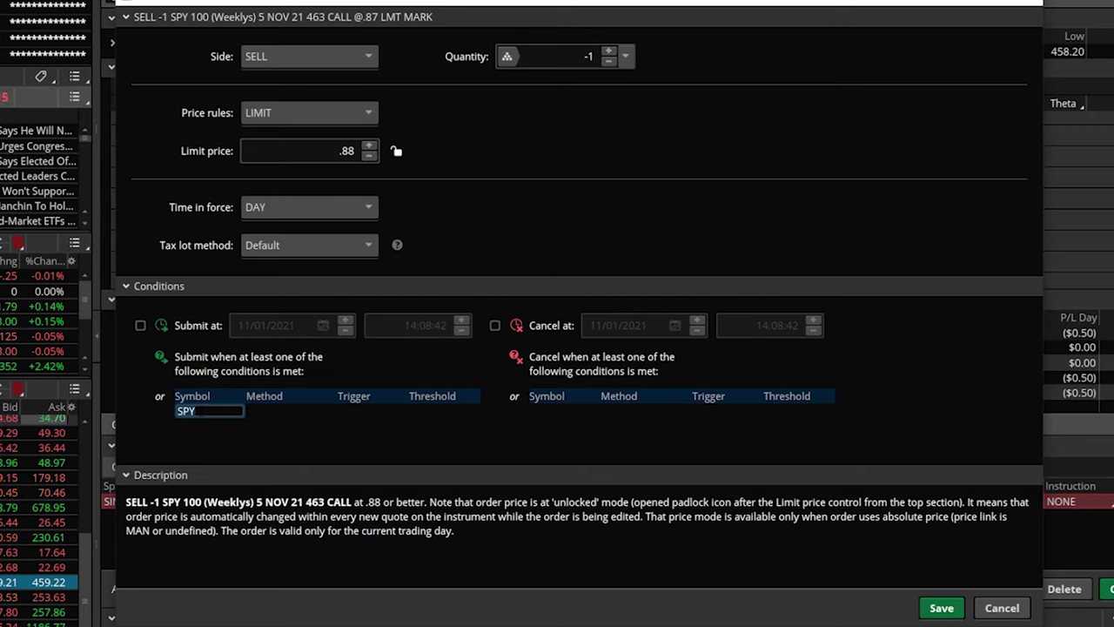
{"action": "left_click", "coordinate": [271, 417]}
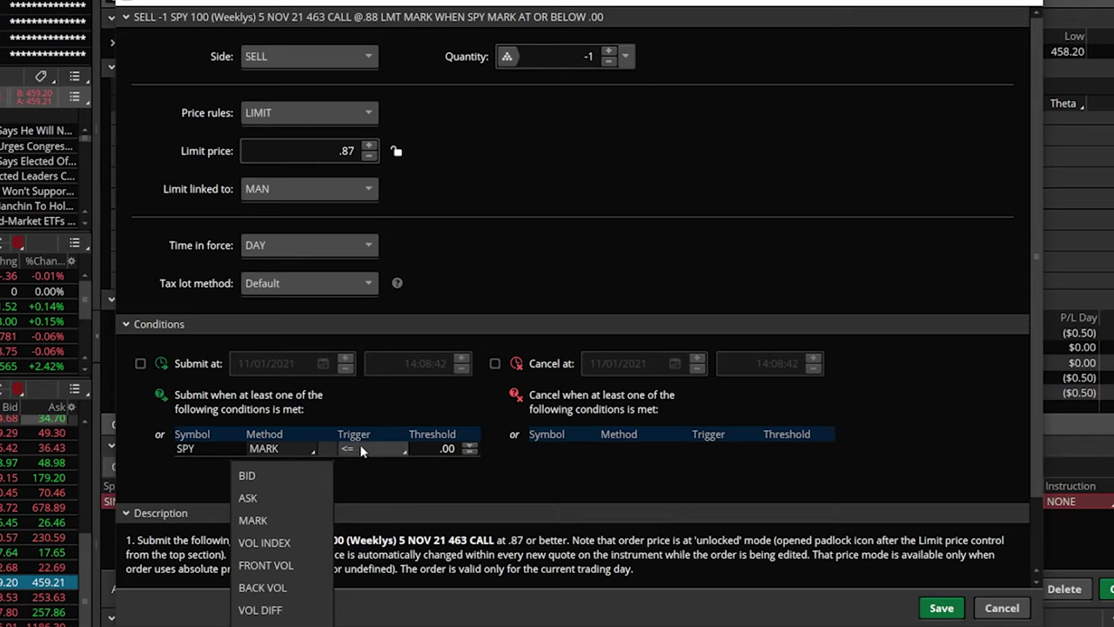
{"action": "left_click", "coordinate": [427, 448]}
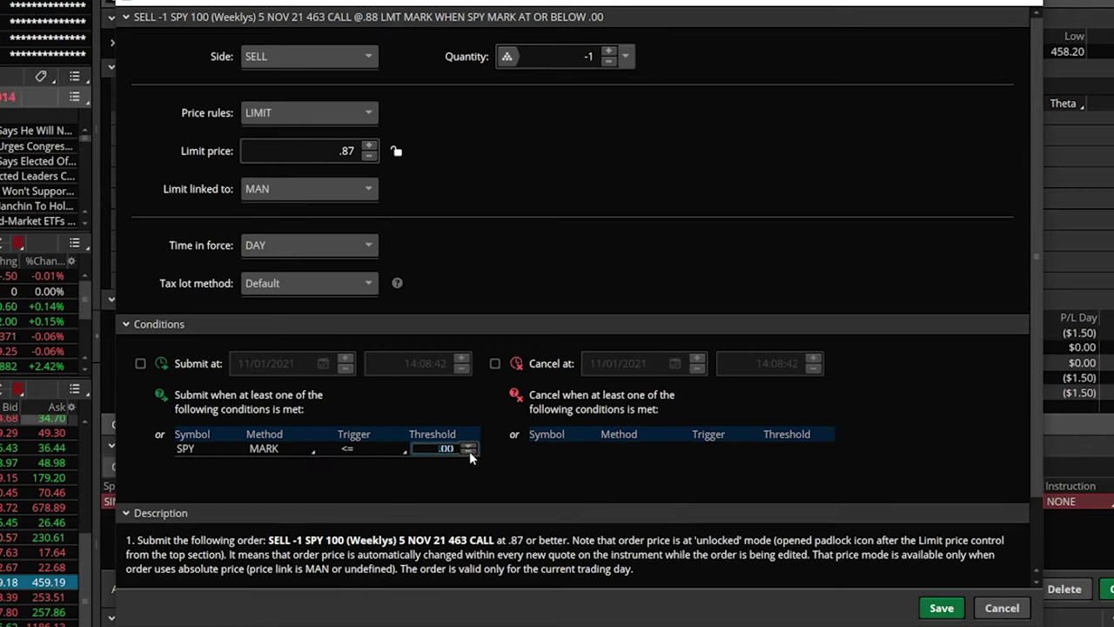
{"action": "type", "text": "458"}
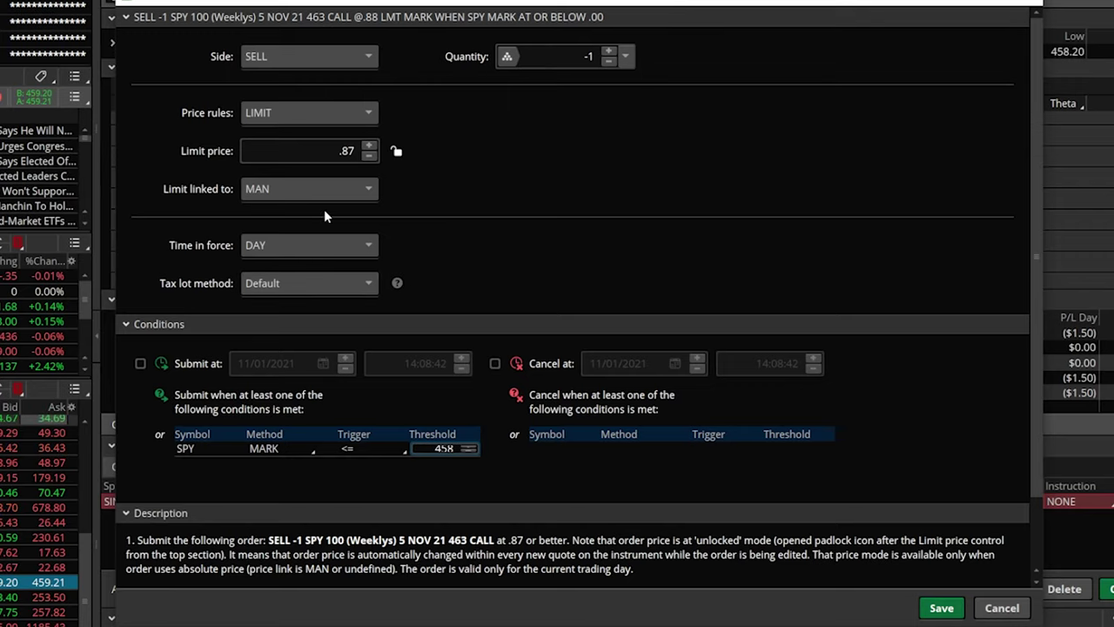
- Make the SPY call order a LIMIT order linked to MARK at +.00
{"action": "left_click", "coordinate": [324, 112]}
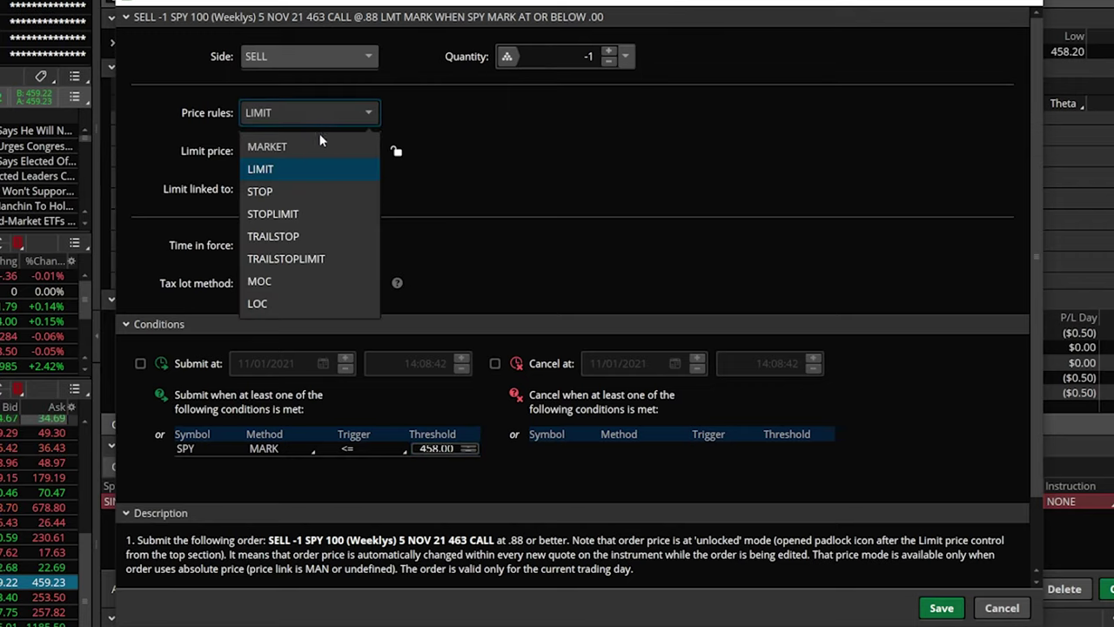
{"action": "left_click", "coordinate": [322, 143]}
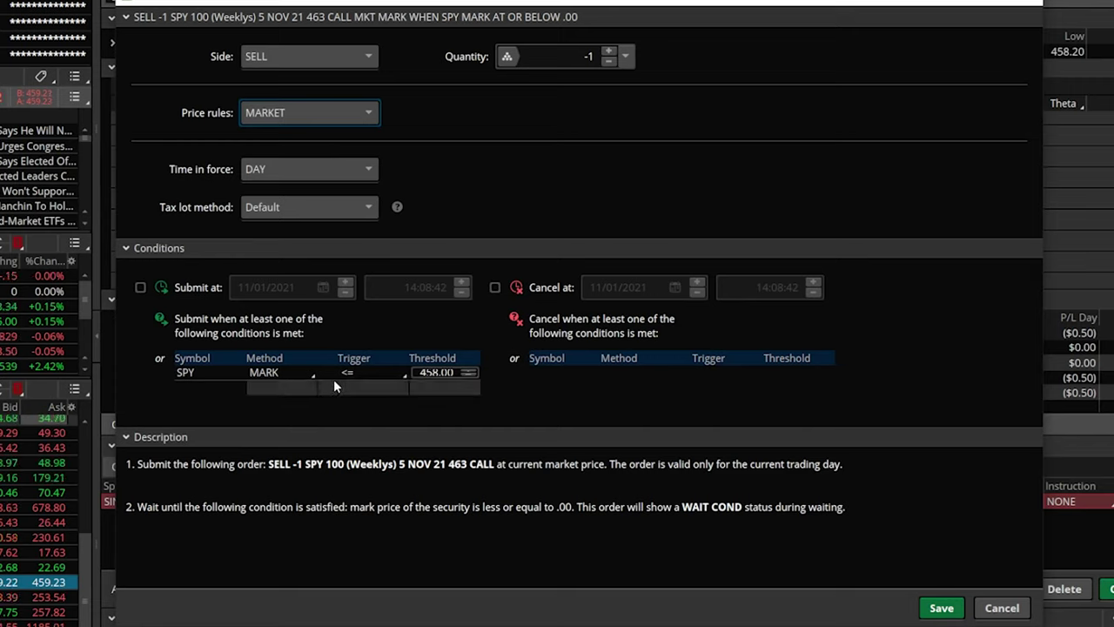
{"action": "left_click", "coordinate": [312, 121]}
{"action": "left_click", "coordinate": [313, 169]}
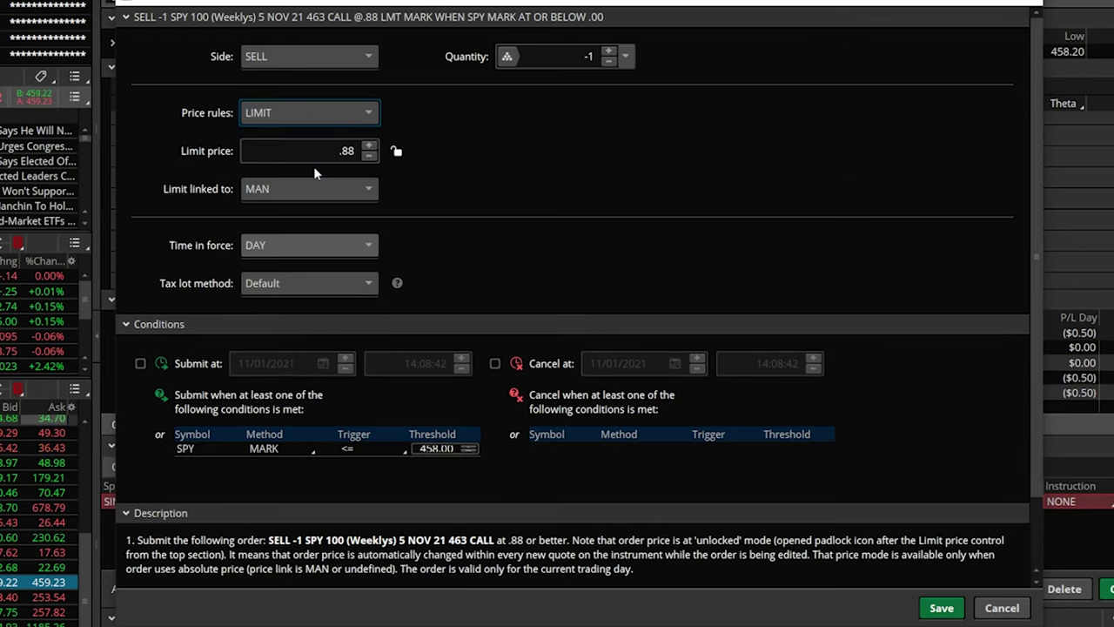
{"action": "left_click", "coordinate": [297, 186]}
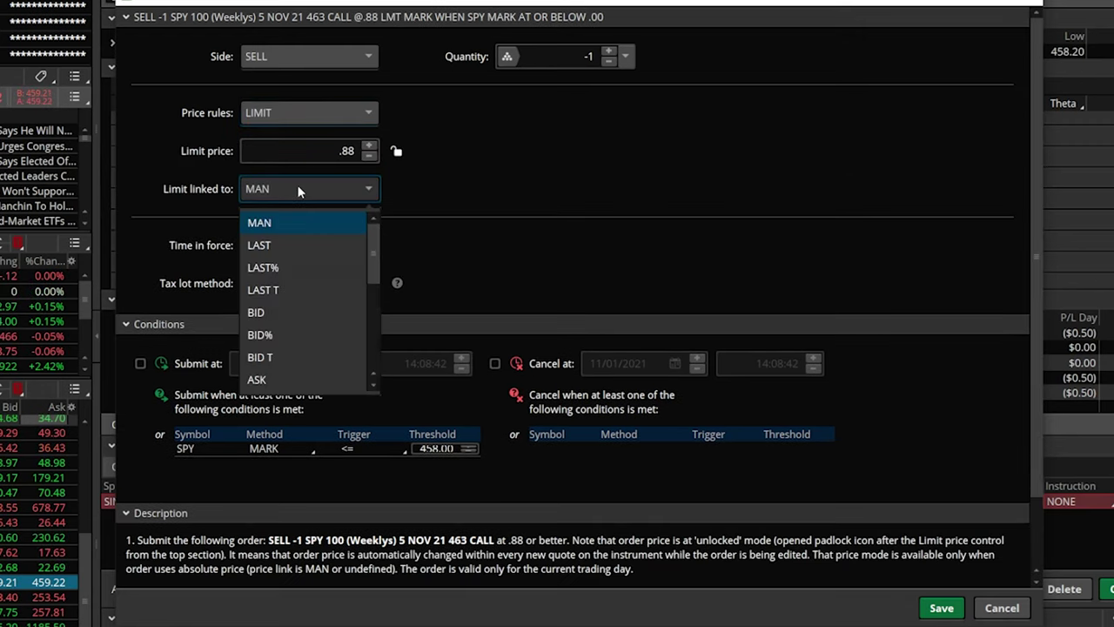
{"action": "scroll", "coordinate": [312, 251], "scroll_direction": "down", "scroll_amount": 4}
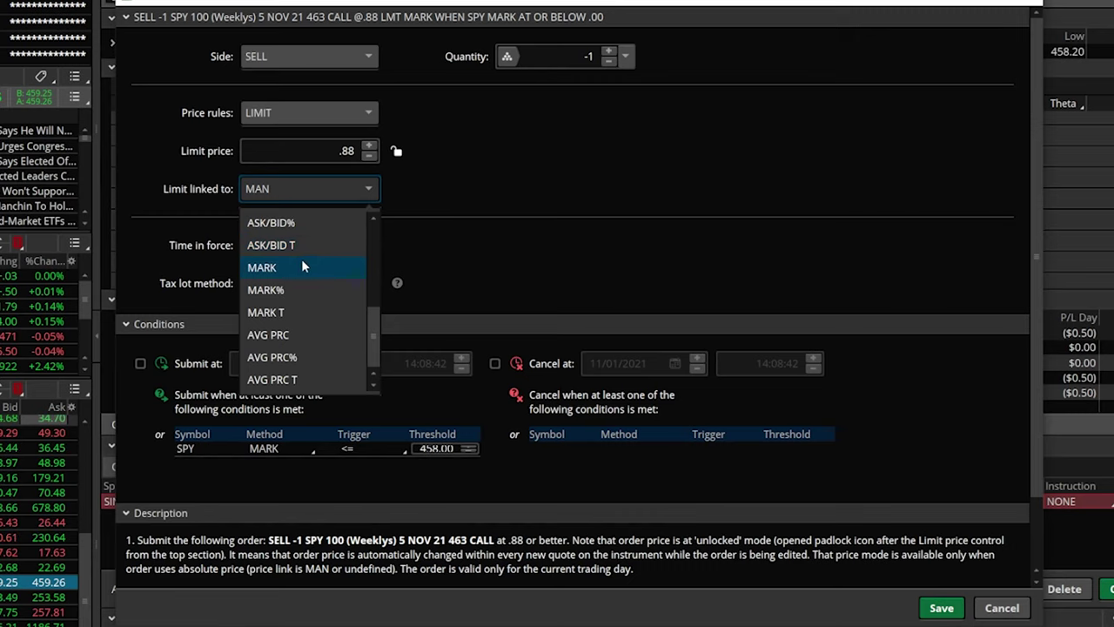
{"action": "left_click", "coordinate": [294, 264]}
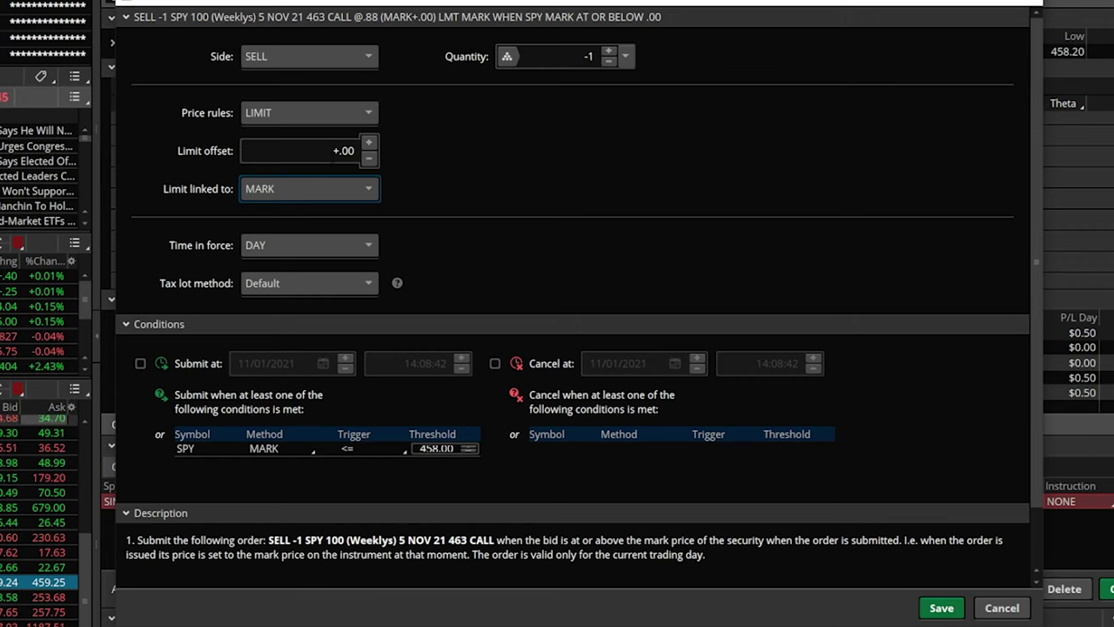
- Save, confirm and send the SPY call order, then view it as WAIT COND under Monitor
{"action": "left_click", "coordinate": [941, 608]}
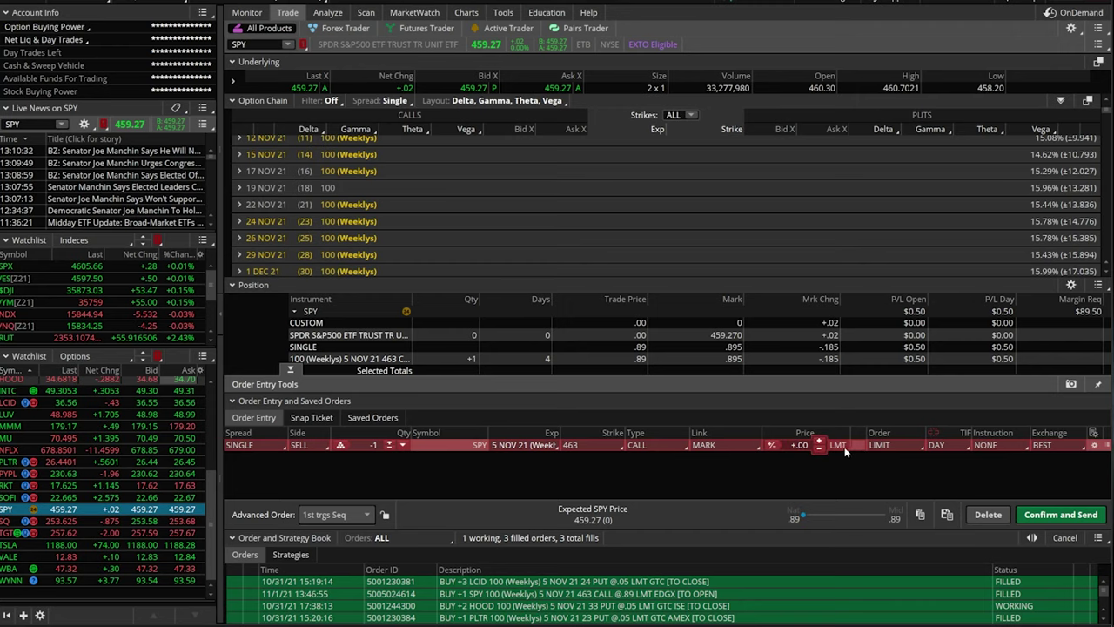
{"action": "left_click", "coordinate": [1070, 514]}
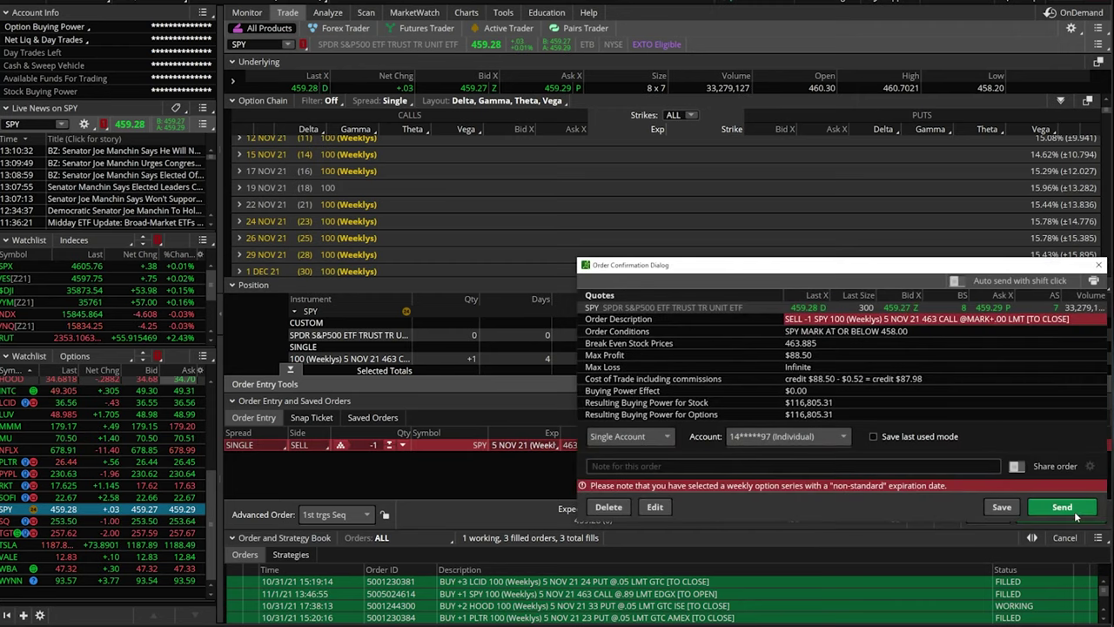
{"action": "left_click", "coordinate": [1063, 507]}
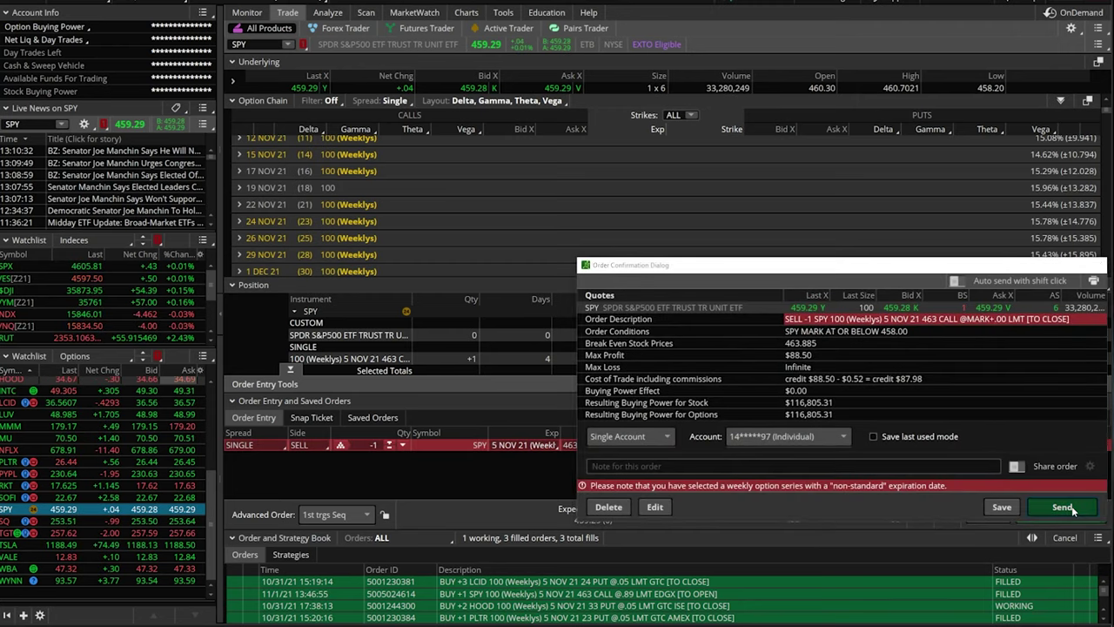
{"action": "left_click", "coordinate": [247, 13]}
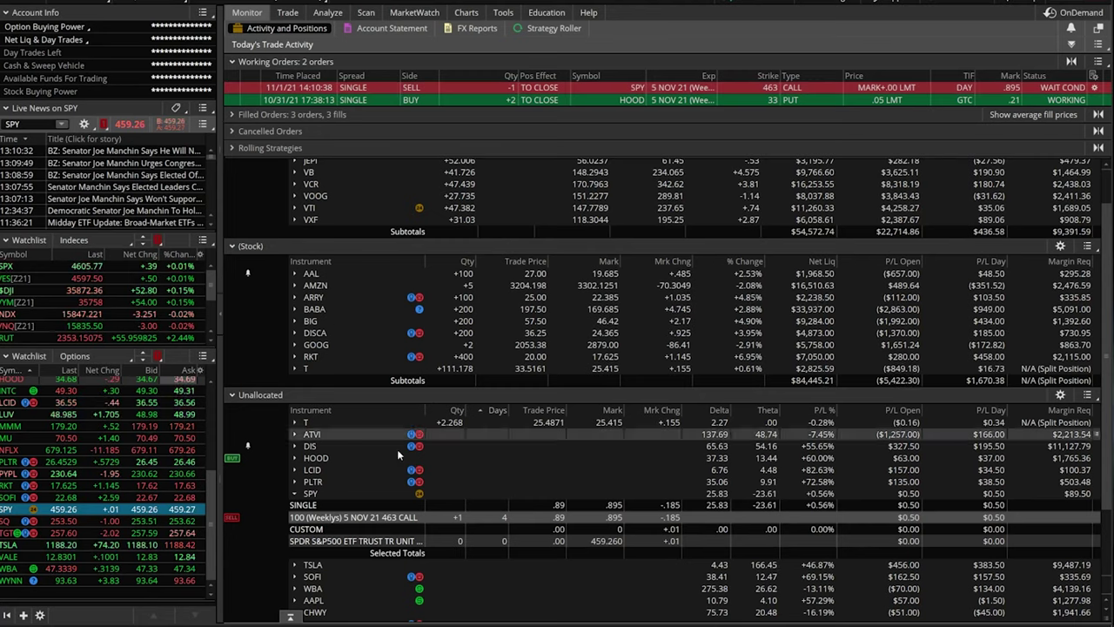
- Expand TSLA positions and create a BUY +1 closing order for the 715 put at .80 limit
{"action": "scroll", "coordinate": [397, 449], "scroll_direction": "down", "scroll_amount": 3}
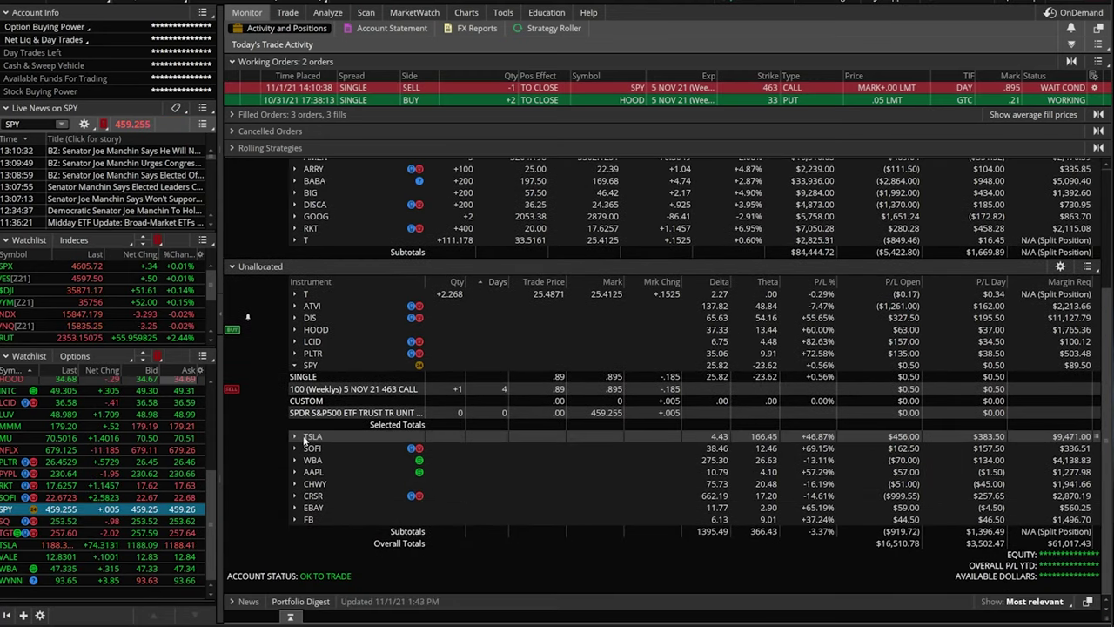
{"action": "left_click", "coordinate": [297, 435]}
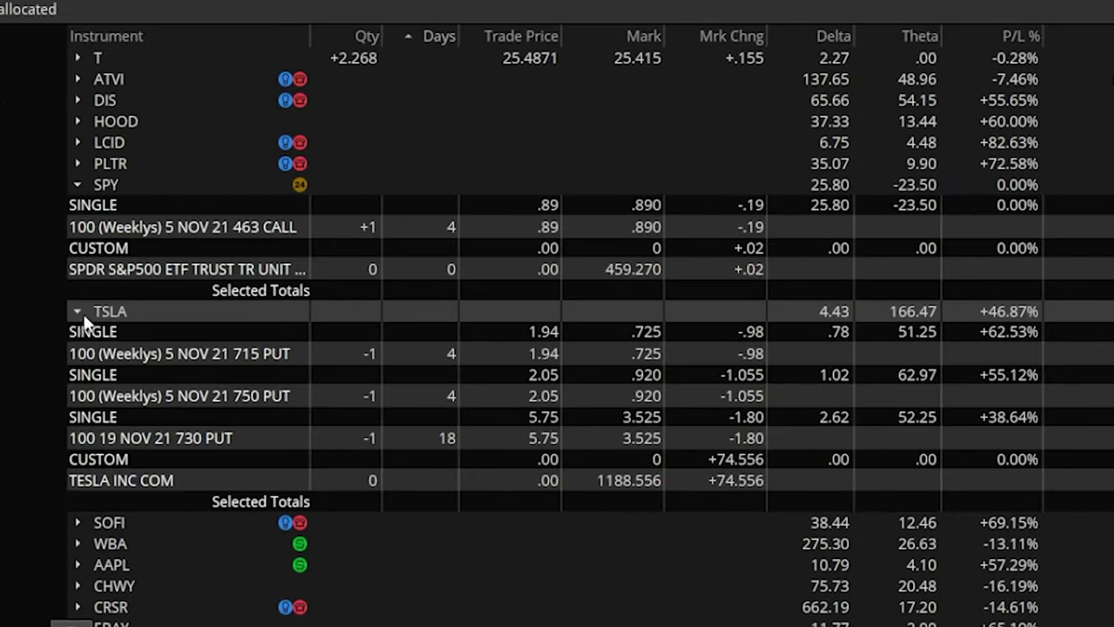
{"action": "right_click", "coordinate": [246, 353]}
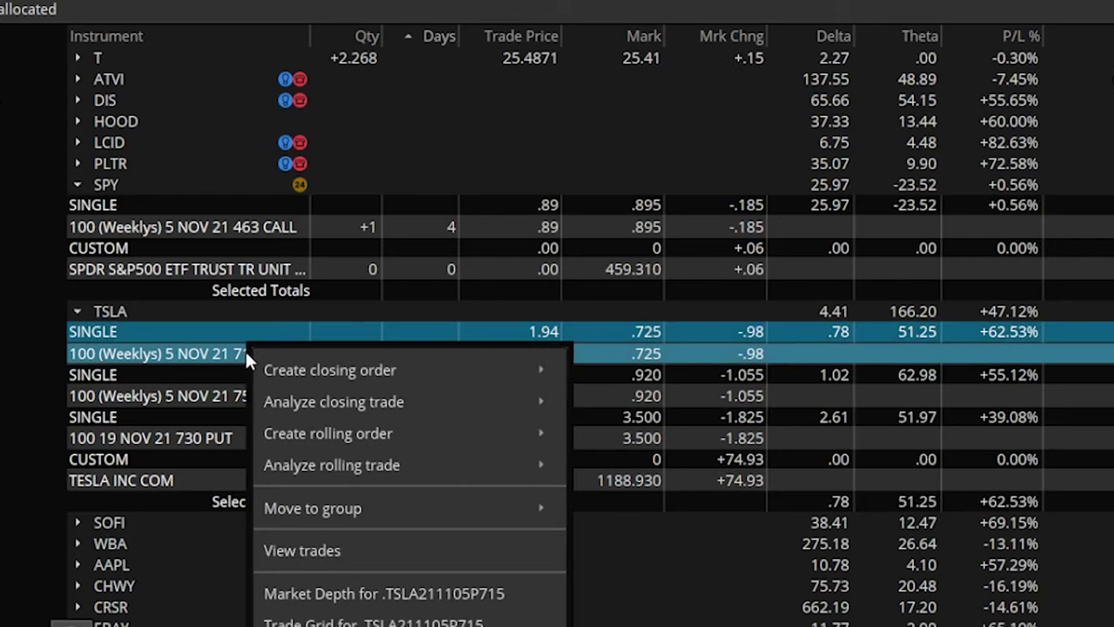
{"action": "mouse_move", "coordinate": [320, 364]}
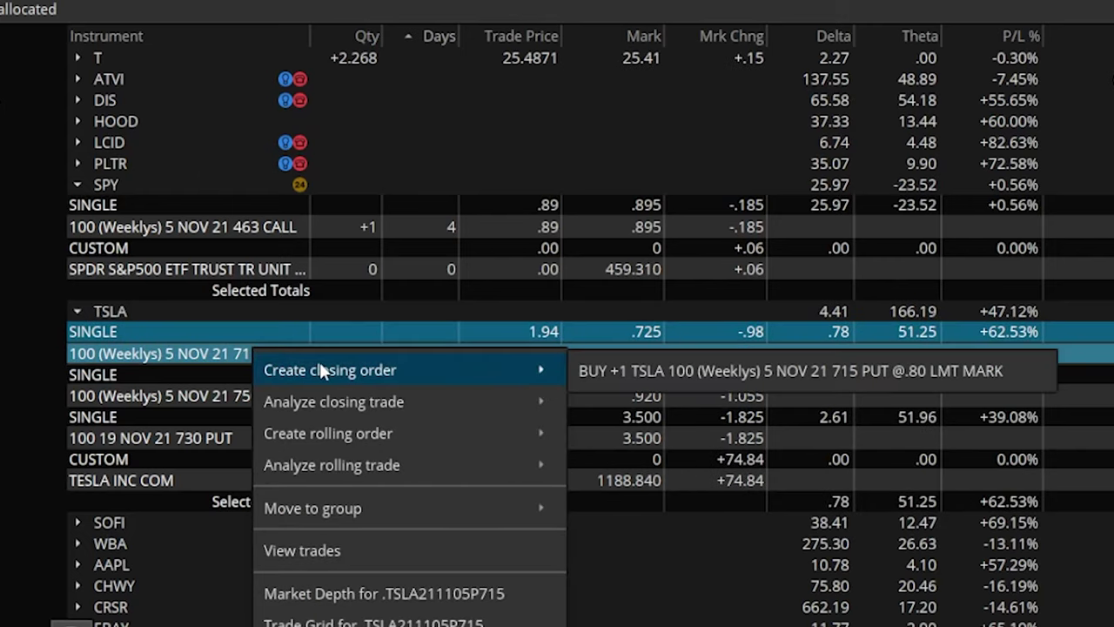
{"action": "left_click", "coordinate": [685, 373]}
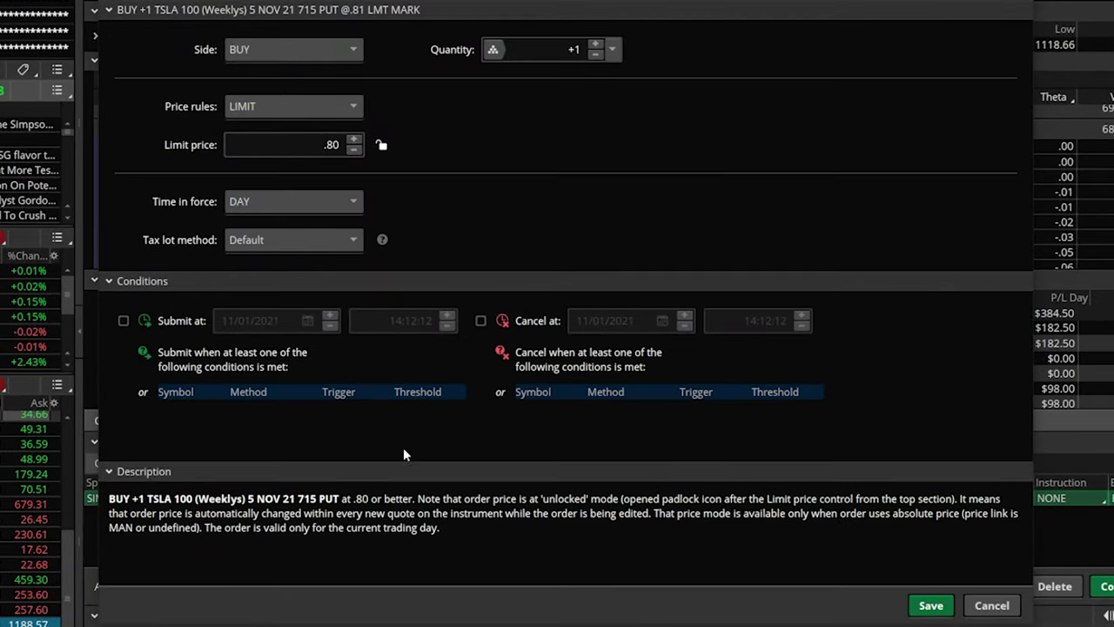
- Add a submit condition to the TSLA order: TSLA MARK at or below 800.00
{"action": "left_click", "coordinate": [181, 408]}
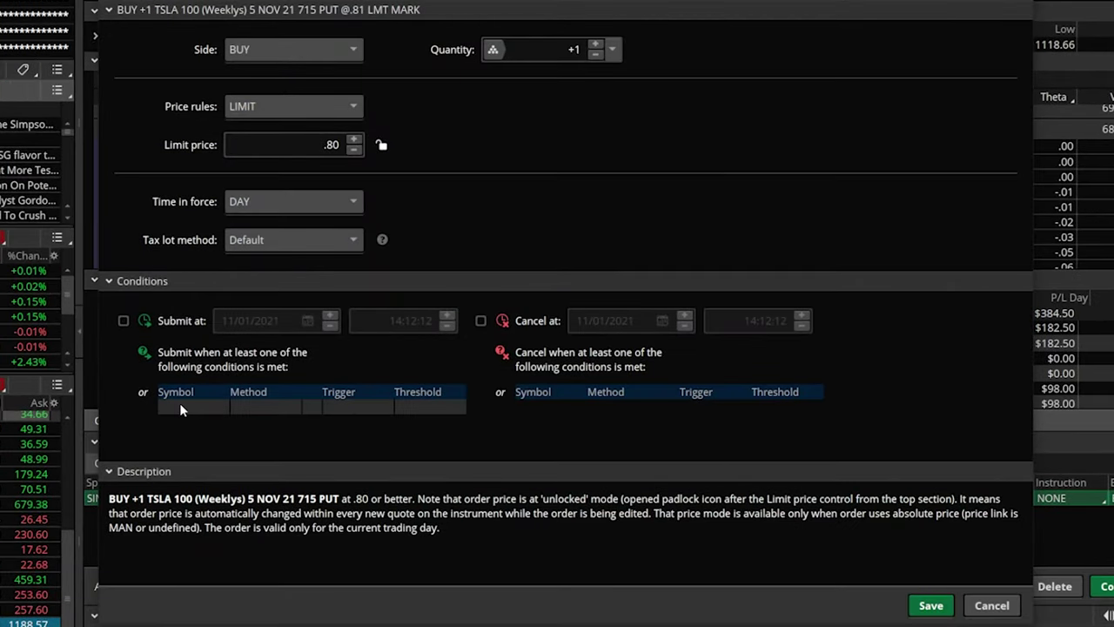
{"action": "left_click", "coordinate": [181, 409]}
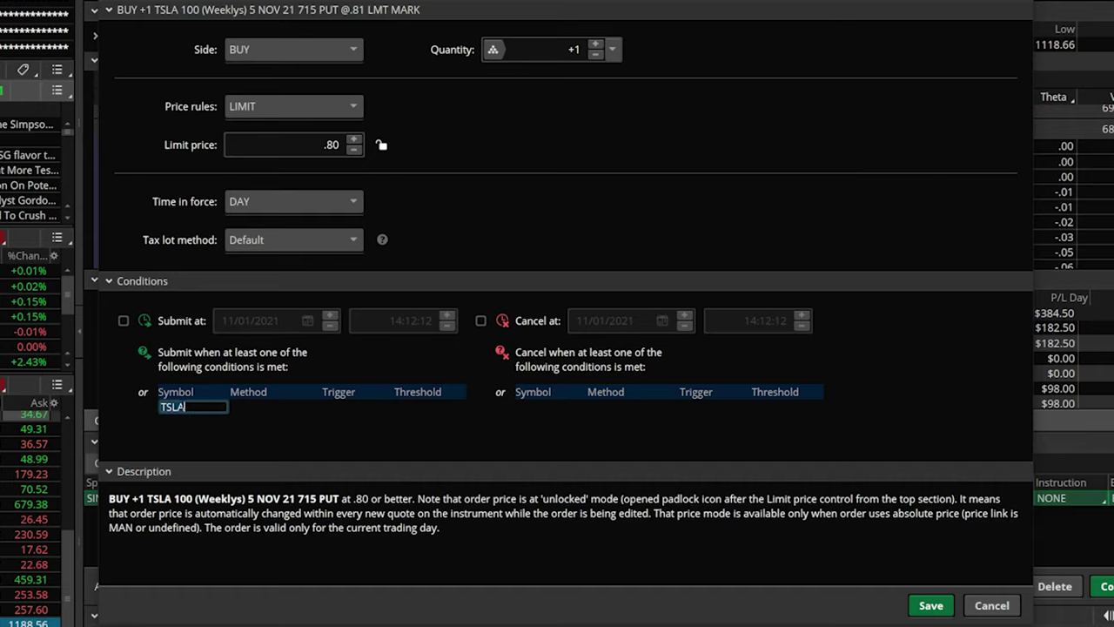
{"action": "left_click", "coordinate": [261, 409]}
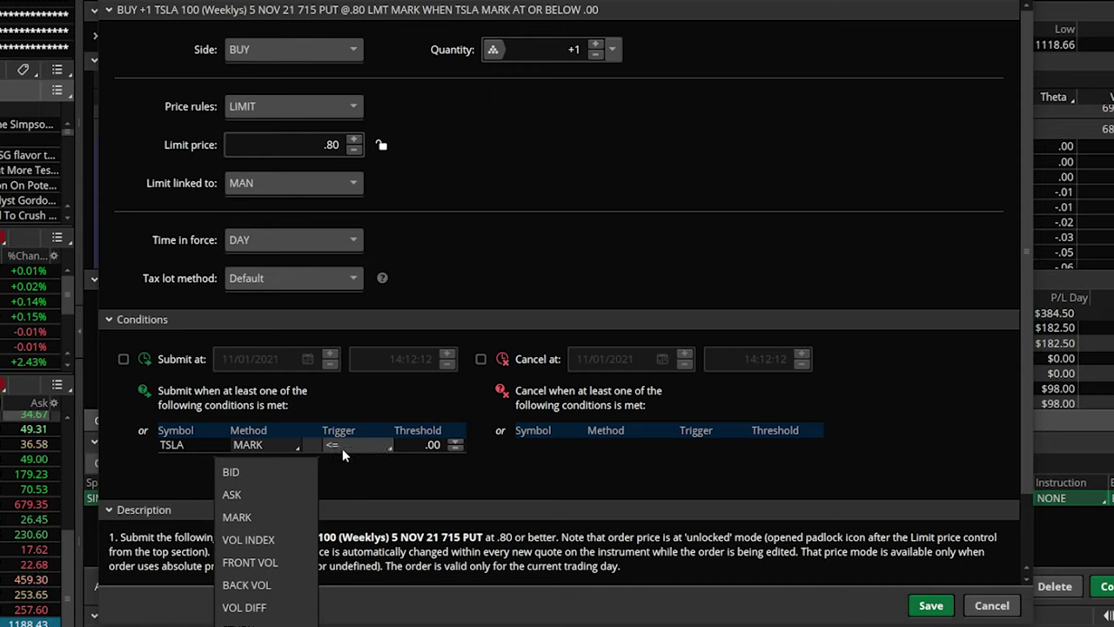
{"action": "left_click", "coordinate": [433, 444]}
{"action": "type", "text": "1"}
{"action": "key", "text": "BackSpace"}
{"action": "type", "text": "8"}
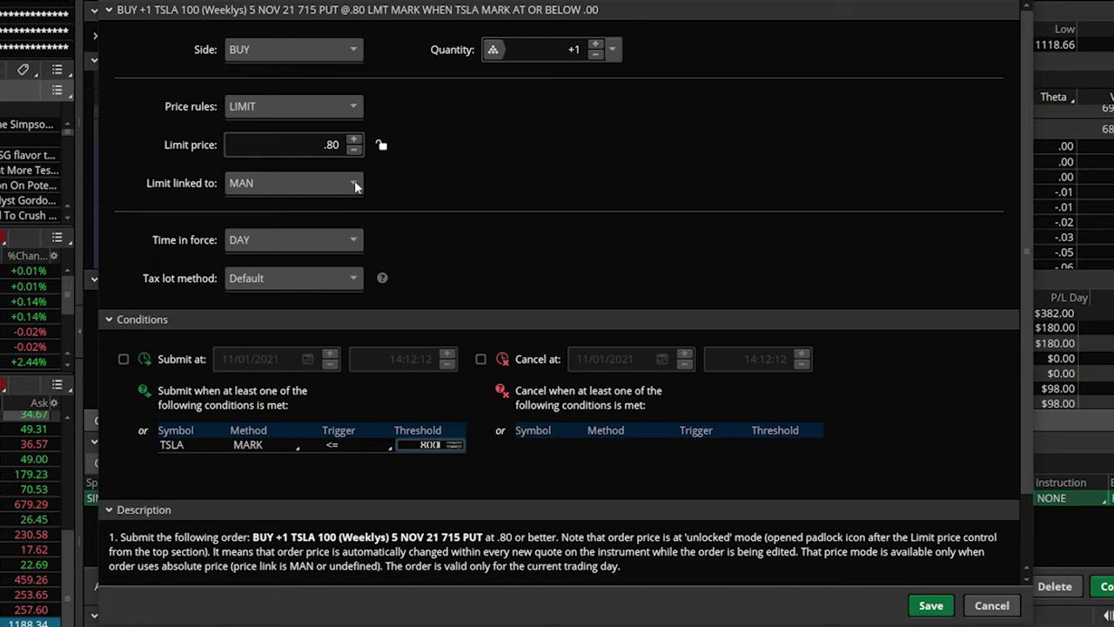
{"action": "left_click", "coordinate": [330, 112]}
- Make the TSLA put order a LIMIT order linked to MARK at +.00
{"action": "left_click", "coordinate": [323, 143]}
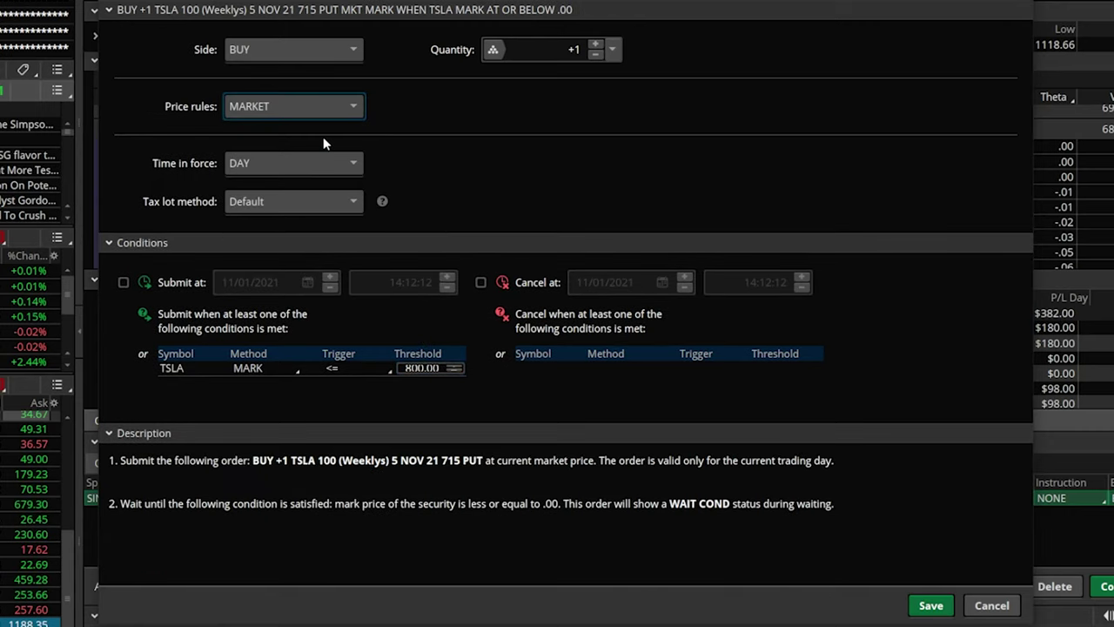
{"action": "left_click", "coordinate": [325, 110]}
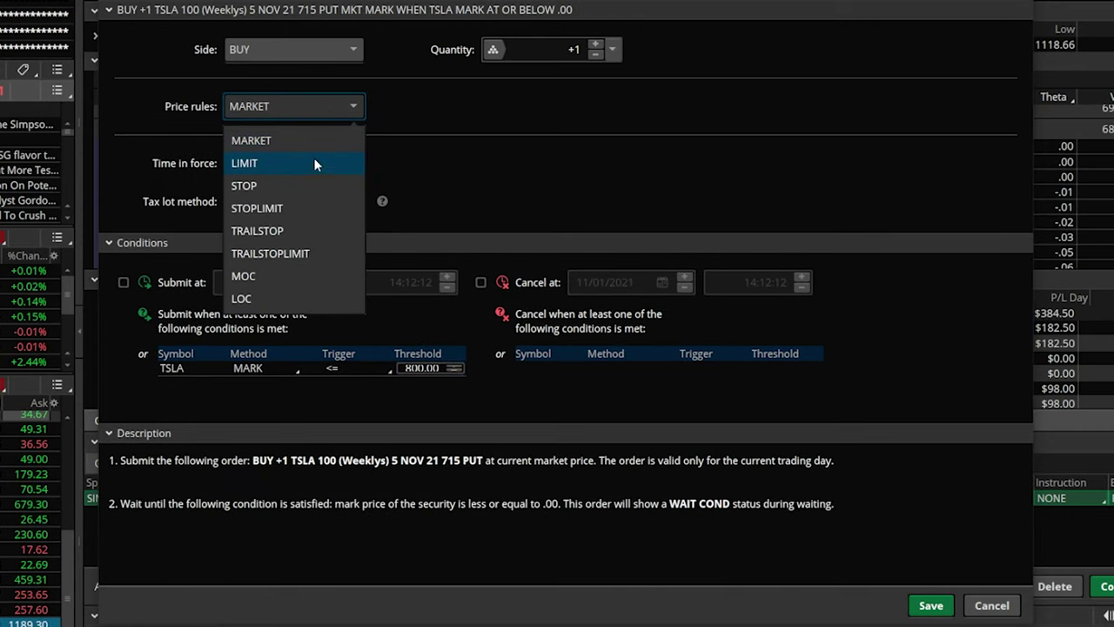
{"action": "left_click", "coordinate": [315, 162]}
{"action": "left_click", "coordinate": [293, 185]}
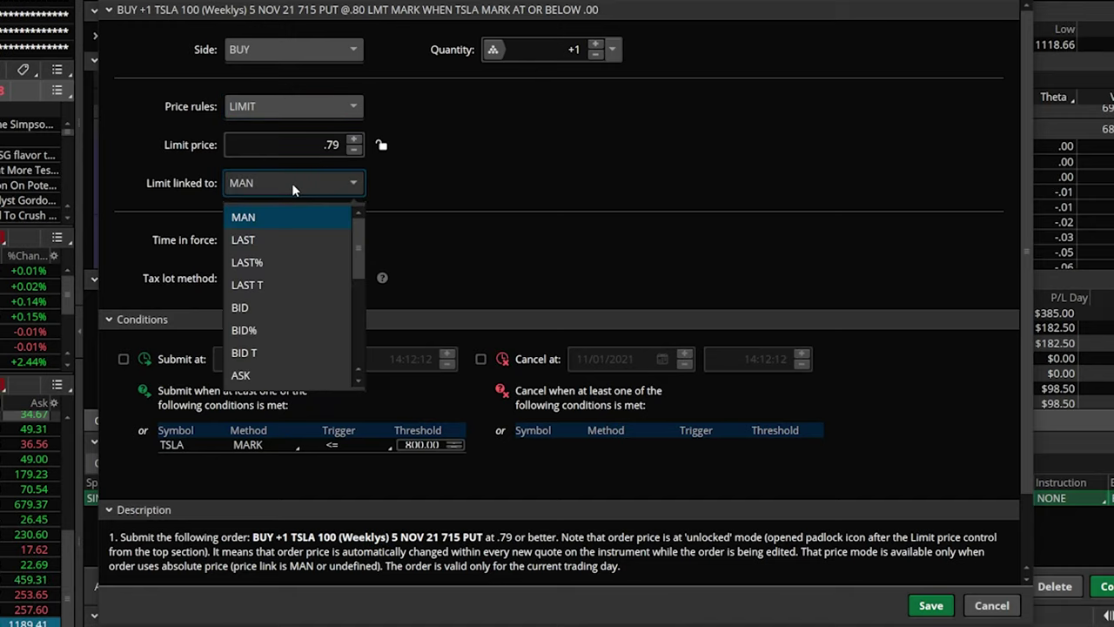
{"action": "scroll", "coordinate": [305, 287], "scroll_direction": "down", "scroll_amount": 3}
{"action": "left_click", "coordinate": [263, 256]}
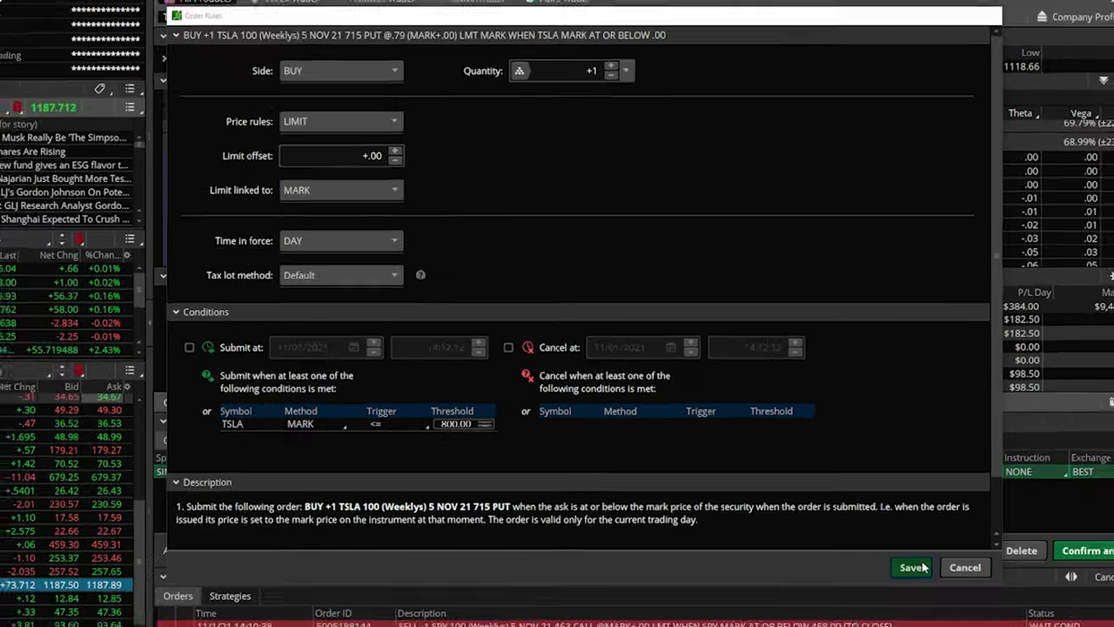
- Save the TSLA 715 put order rules, leaving a MARK +.00 LMT DAY order staged
{"action": "left_click", "coordinate": [924, 568]}
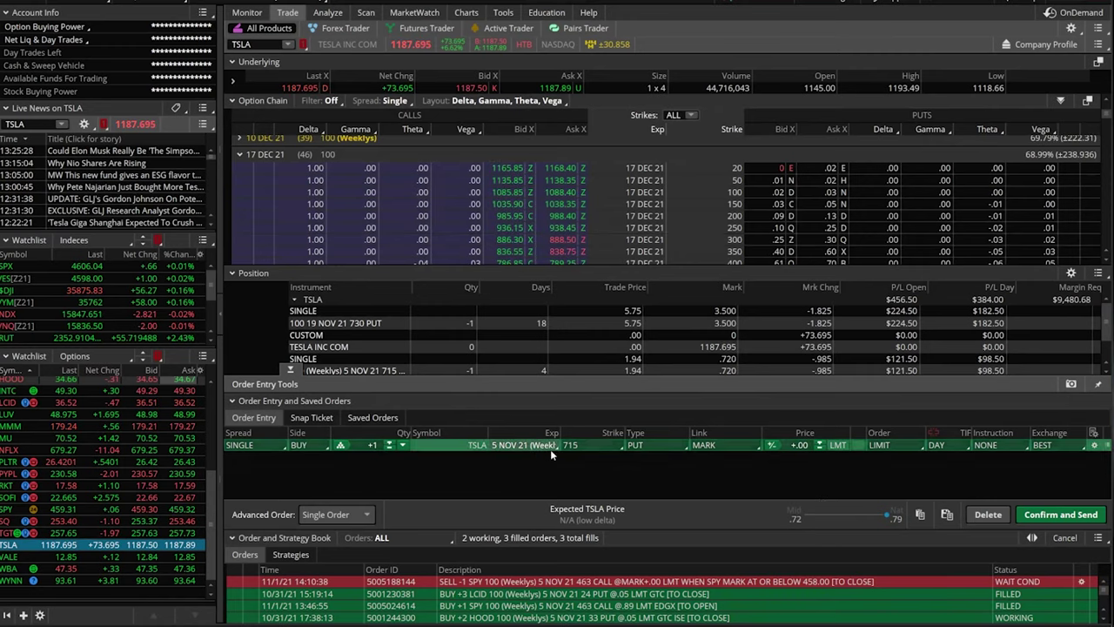